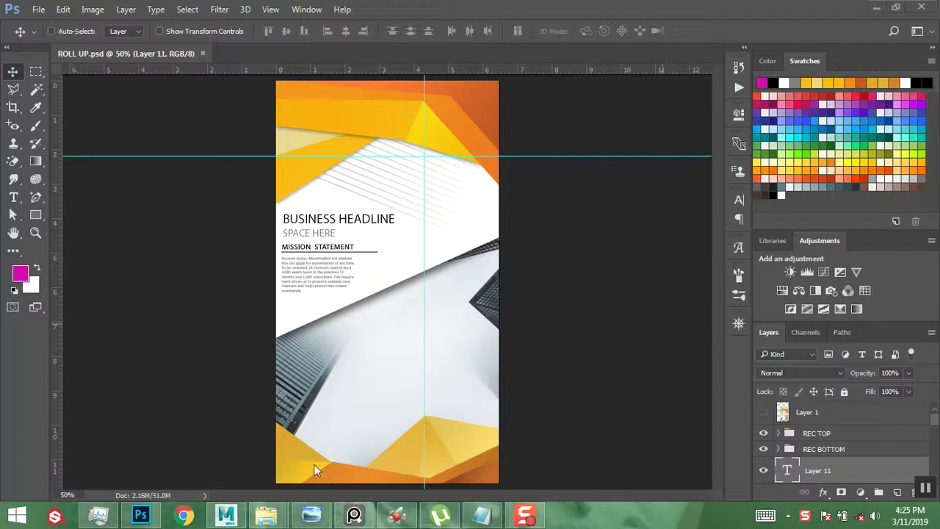
Step: Consult the roll-up reference image in Windows Photo Viewer and move the BUSINESS HEADLINE and SPACE HERE texts up together on the Photoshop banner
{"action": "left_click", "coordinate": [311, 514]}
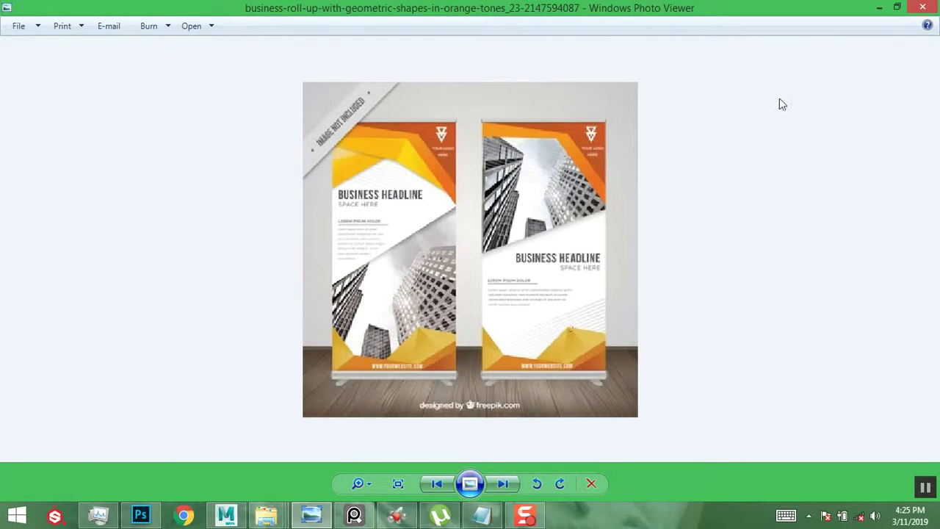
{"action": "left_click", "coordinate": [880, 7]}
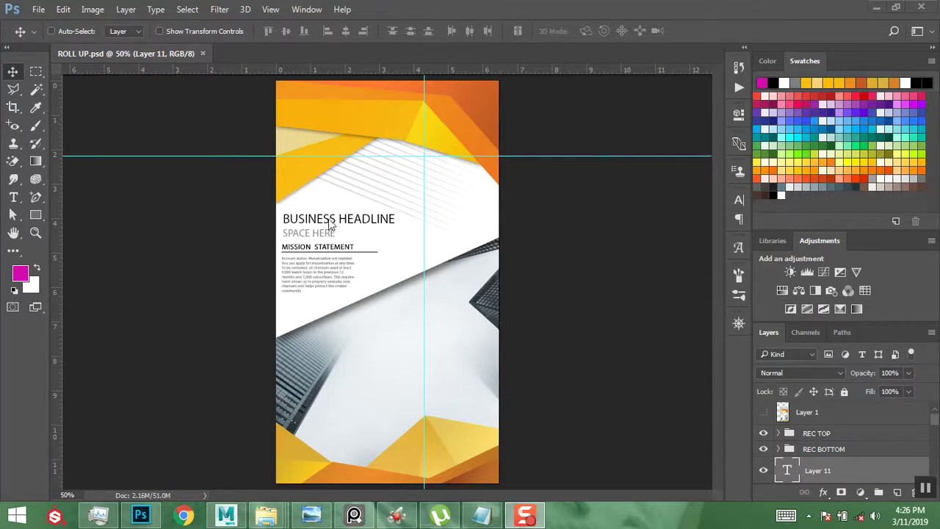
{"action": "key", "text": "ctrl"}
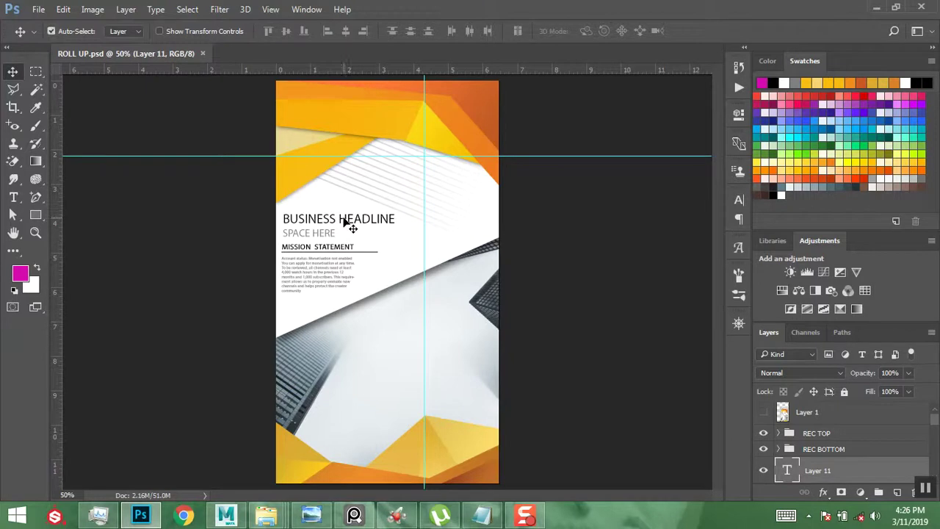
{"action": "left_click", "coordinate": [352, 229], "text": "ctrl"}
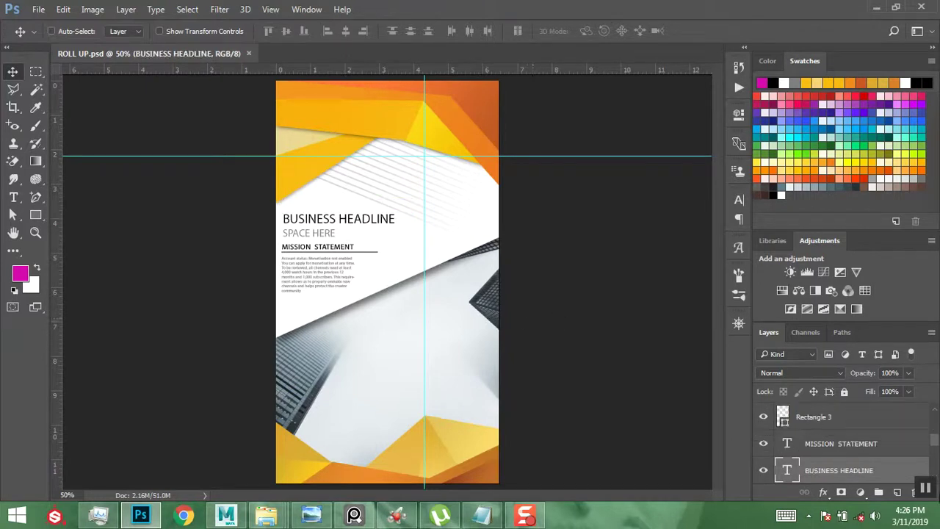
{"action": "scroll", "coordinate": [836, 468], "scroll_direction": "down", "scroll_amount": 2}
{"action": "scroll", "coordinate": [838, 455], "scroll_direction": "up", "scroll_amount": 2}
{"action": "scroll", "coordinate": [828, 455], "scroll_direction": "down", "scroll_amount": 3}
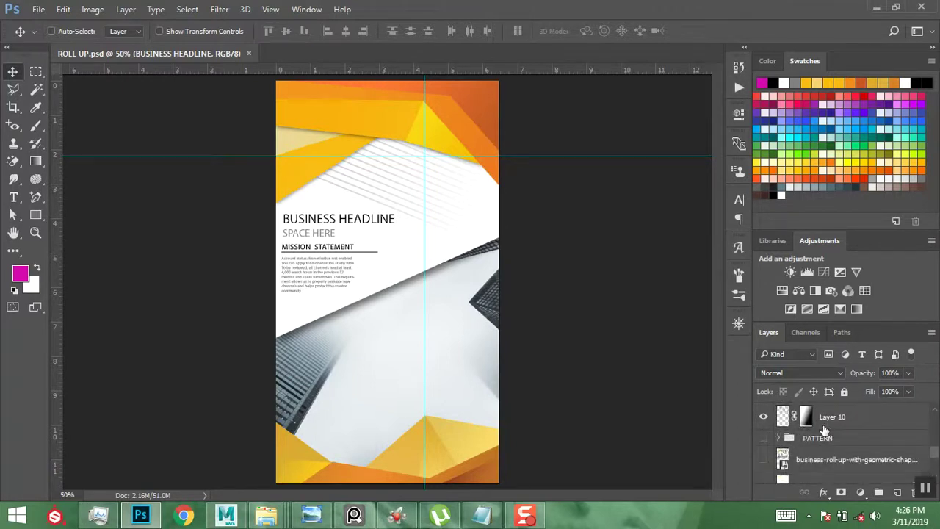
{"action": "scroll", "coordinate": [827, 437], "scroll_direction": "up", "scroll_amount": 3}
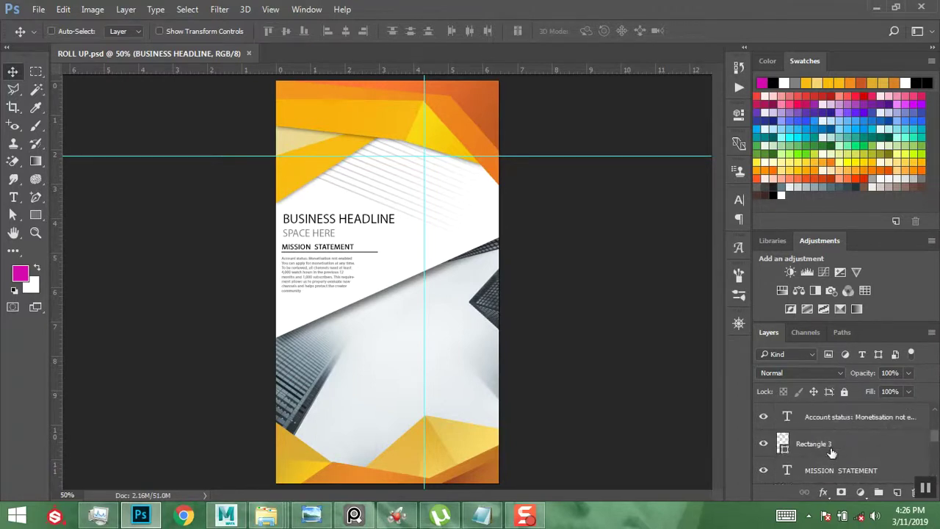
{"action": "scroll", "coordinate": [830, 449], "scroll_direction": "up", "scroll_amount": 1}
{"action": "left_click", "coordinate": [835, 418]}
{"action": "left_click_drag", "start_coordinate": [361, 232], "coordinate": [371, 213]}
{"action": "mouse_move", "coordinate": [311, 515]}
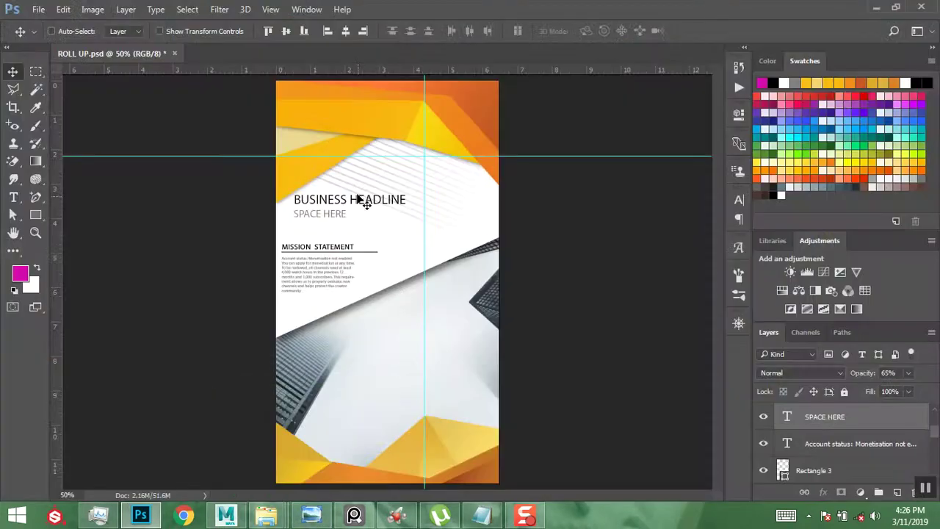
{"action": "left_click_drag", "start_coordinate": [361, 199], "coordinate": [351, 199]}
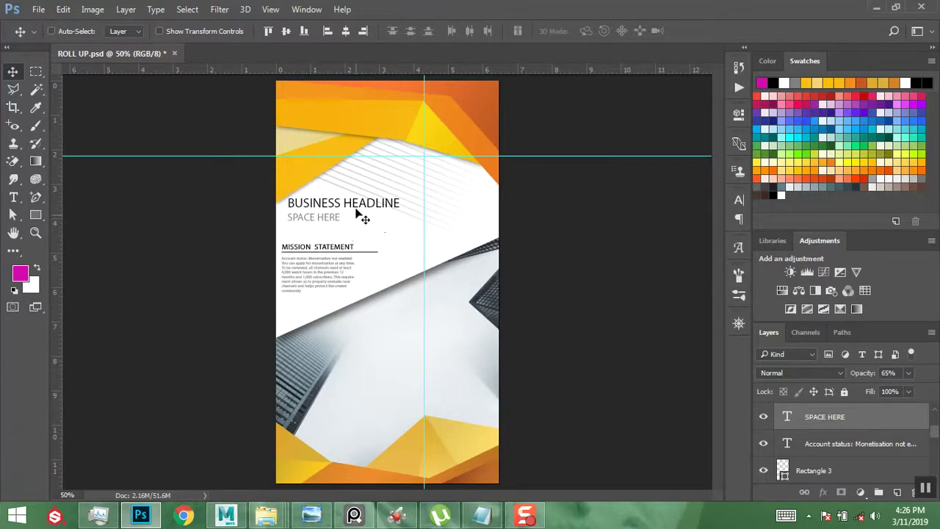
Step: Scale the BUSINESS HEADLINE and SPACE HERE texts together proportionally to about 112%
{"action": "key", "text": "ctrl"}
{"action": "key", "text": "ctrl+t"}
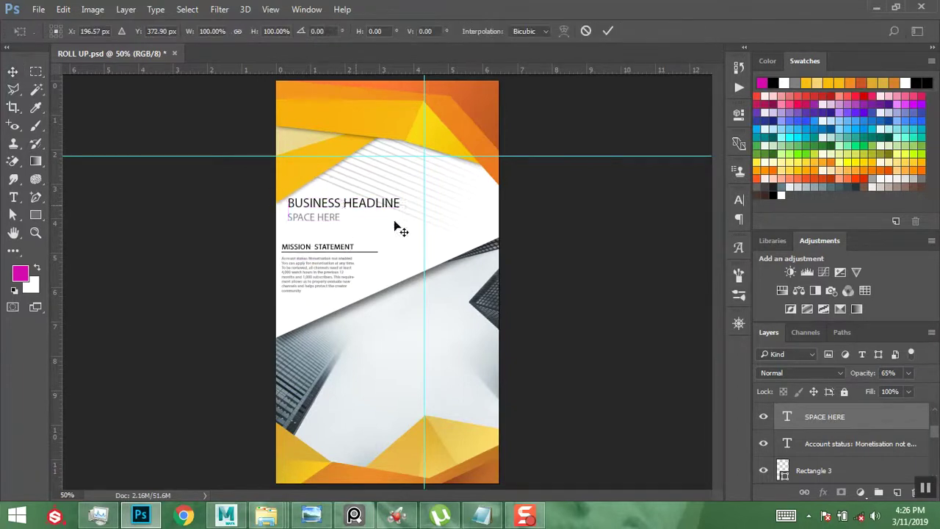
{"action": "left_click_drag", "start_coordinate": [401, 224], "coordinate": [403, 227]}
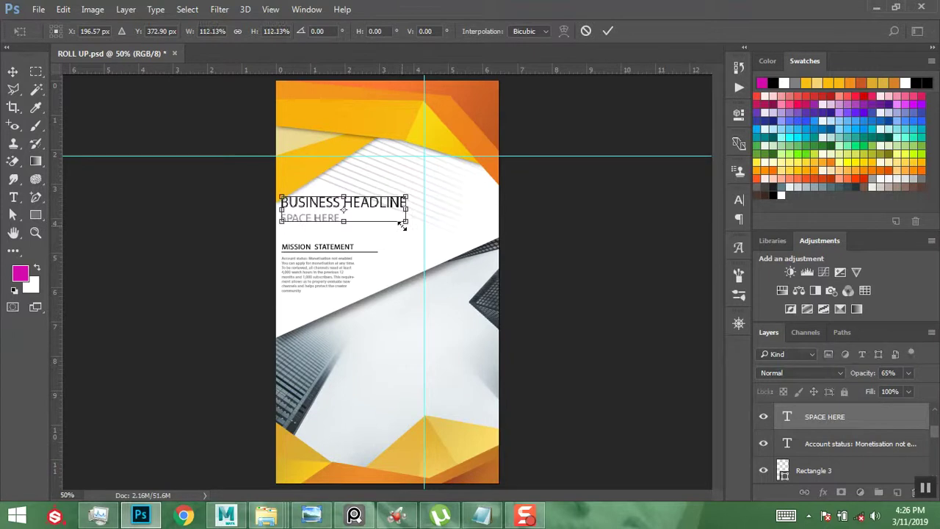
{"action": "key", "text": "Return"}
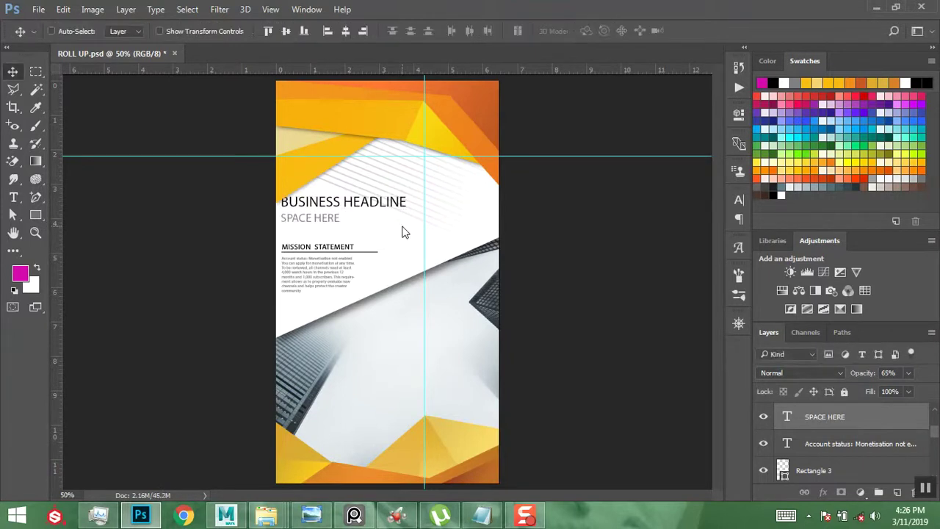
Step: Move the MISSION STATEMENT title, its underline (Rectangle 3) and the small body paragraph slightly down together
{"action": "left_click", "coordinate": [817, 447]}
{"action": "scroll", "coordinate": [817, 446], "scroll_direction": "up", "scroll_amount": 2}
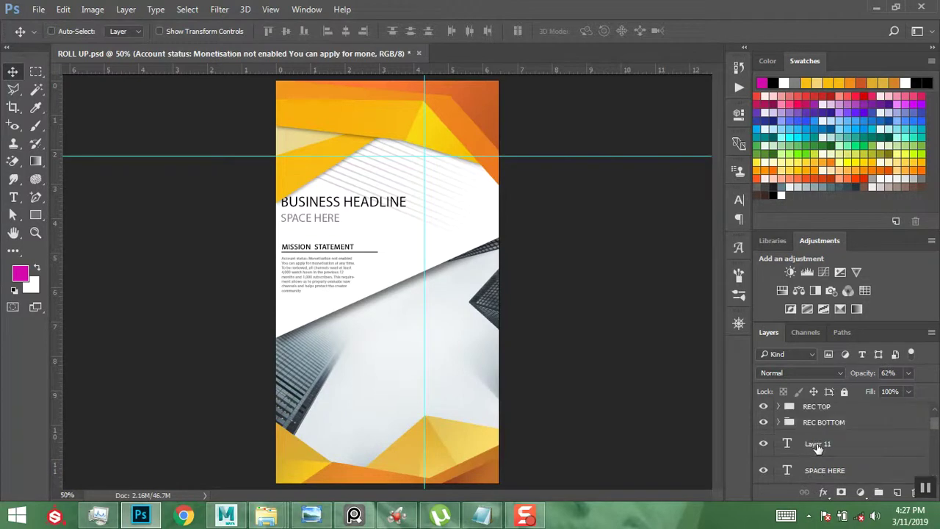
{"action": "scroll", "coordinate": [821, 448], "scroll_direction": "down", "scroll_amount": 3}
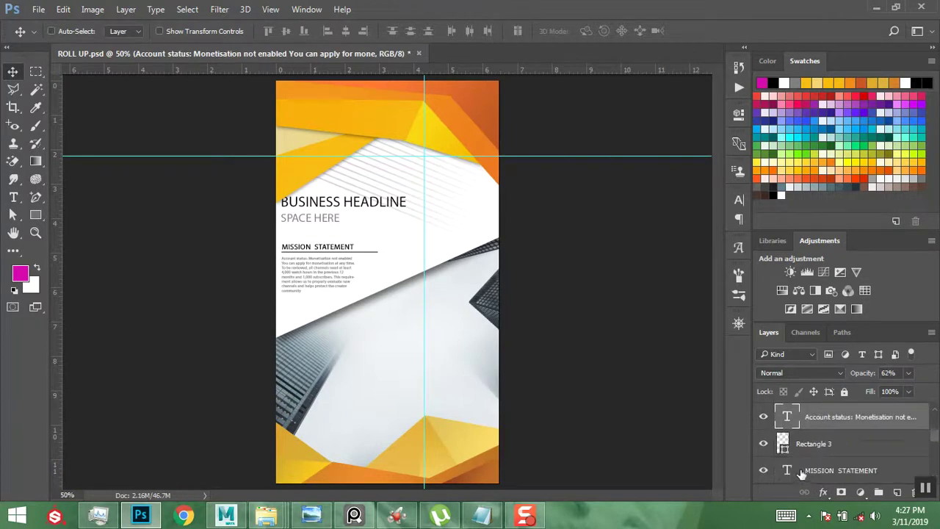
{"action": "left_click", "coordinate": [801, 473], "text": "ctrl"}
{"action": "left_click", "coordinate": [828, 443], "text": "ctrl"}
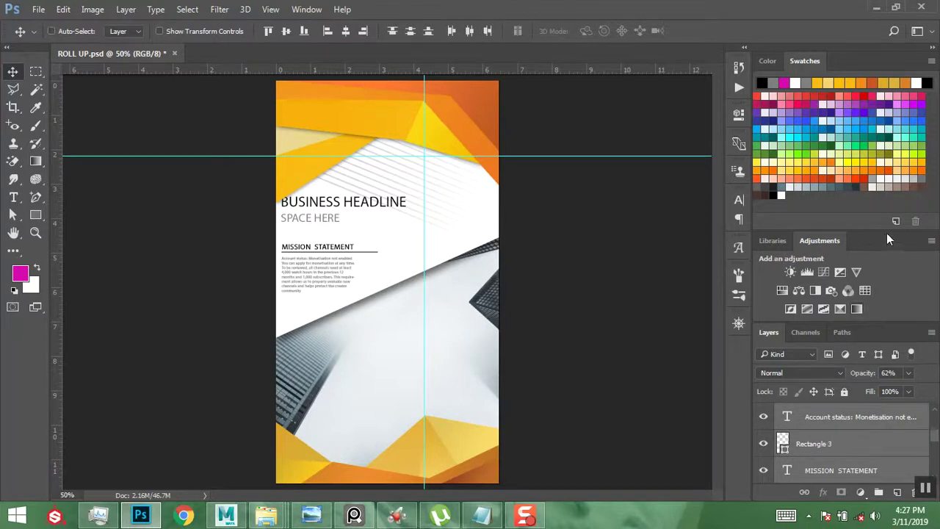
{"action": "left_click_drag", "start_coordinate": [879, 231], "coordinate": [878, 189]}
{"action": "left_click_drag", "start_coordinate": [331, 263], "coordinate": [326, 273]}
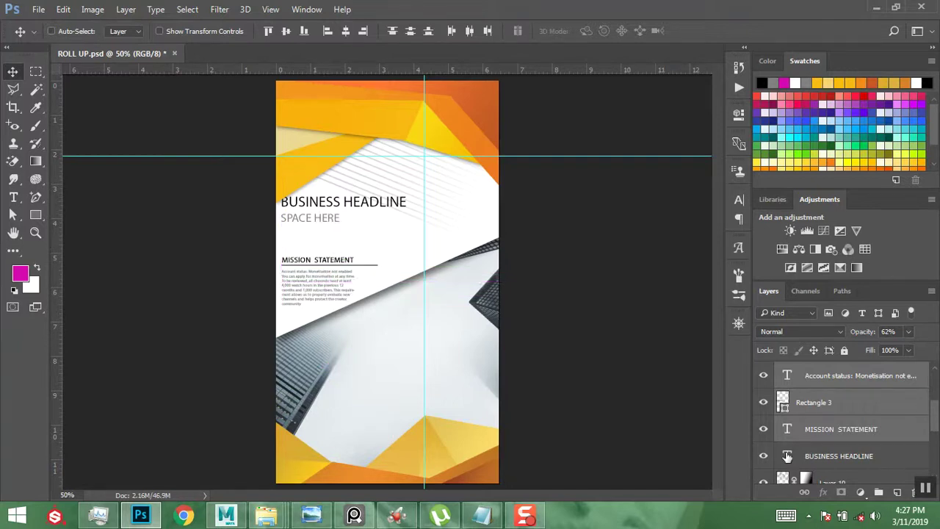
Step: Move the BUSINESS HEADLINE and SPACE HERE texts down together, closer to the mission statement and clear of the yellow shape
{"action": "left_click", "coordinate": [827, 454]}
{"action": "scroll", "coordinate": [822, 459], "scroll_direction": "up", "scroll_amount": 3}
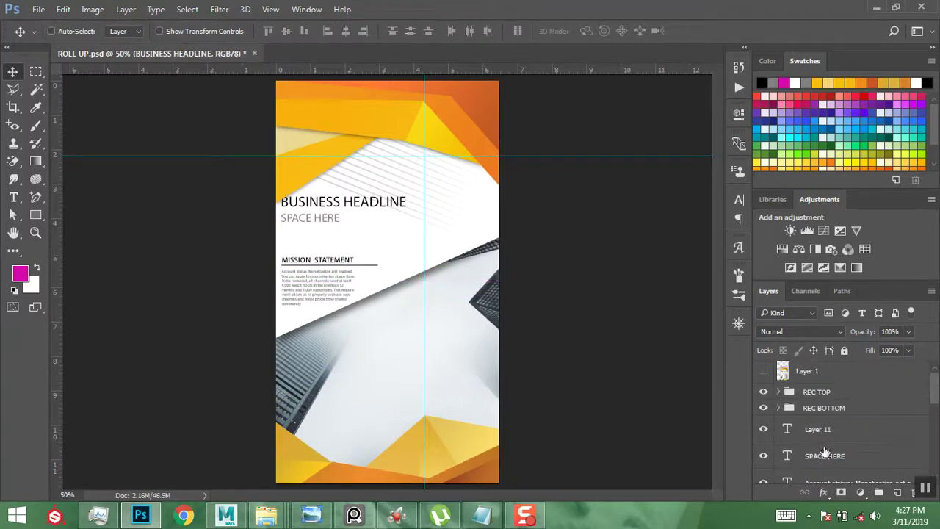
{"action": "left_click", "coordinate": [821, 465], "text": "ctrl"}
{"action": "left_click_drag", "start_coordinate": [363, 212], "coordinate": [361, 224]}
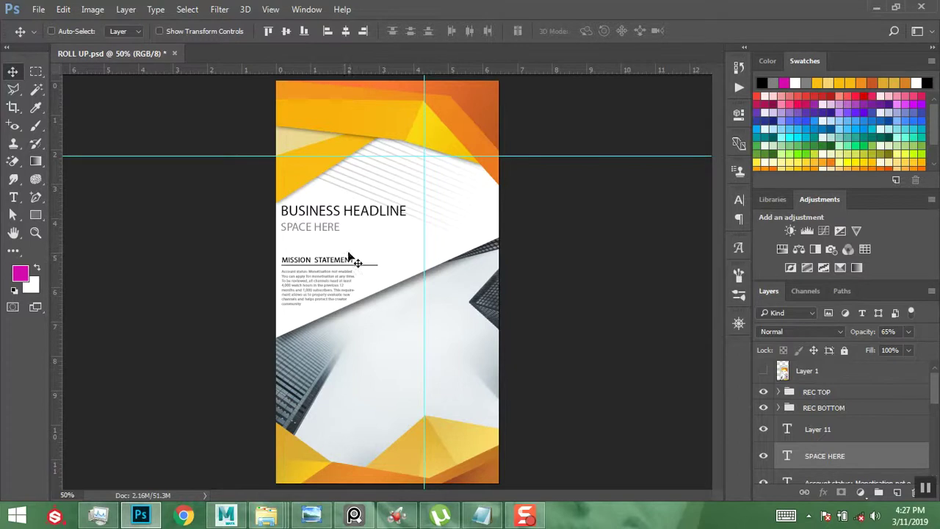
{"action": "left_click_drag", "start_coordinate": [336, 218], "coordinate": [338, 222]}
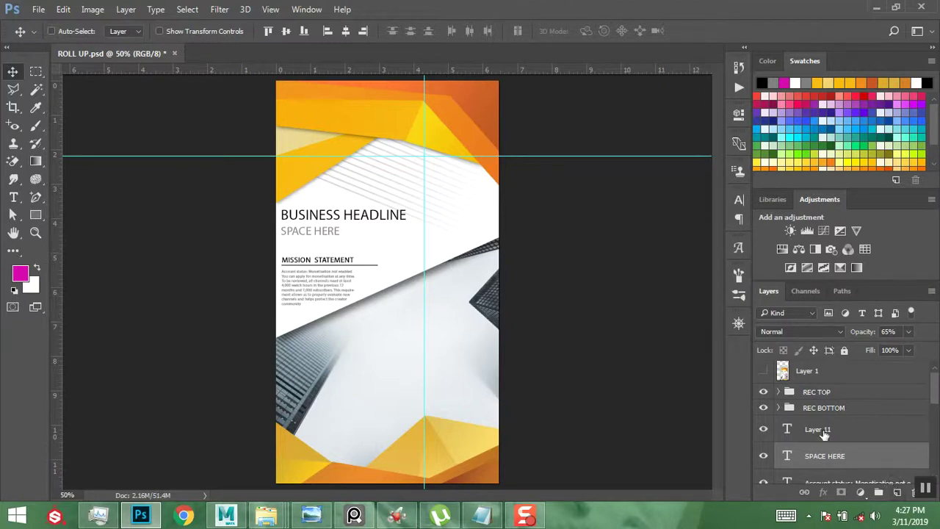
Step: Group all layers from REC TOP down to pexels-photo into a group named "page 1"
{"action": "scroll", "coordinate": [825, 430], "scroll_direction": "up", "scroll_amount": 1}
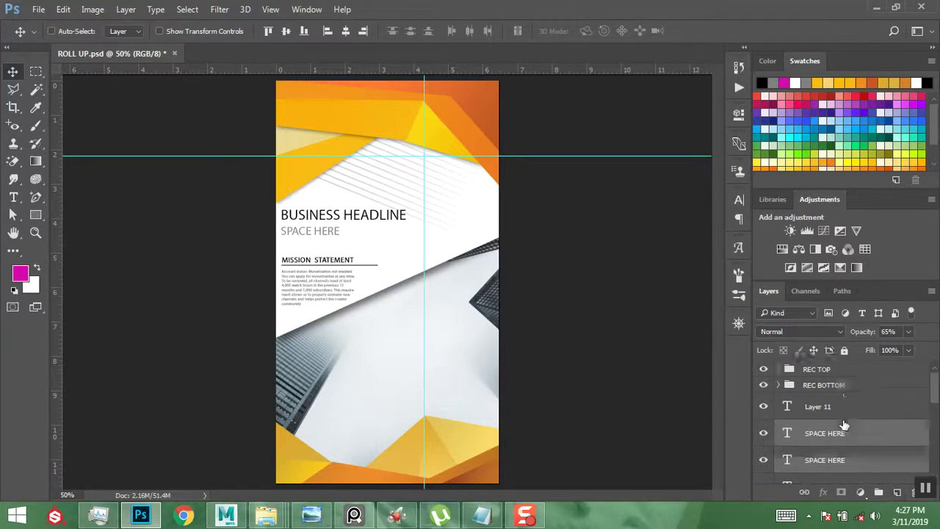
{"action": "left_click", "coordinate": [823, 397]}
{"action": "scroll", "coordinate": [827, 412], "scroll_direction": "down", "scroll_amount": 6}
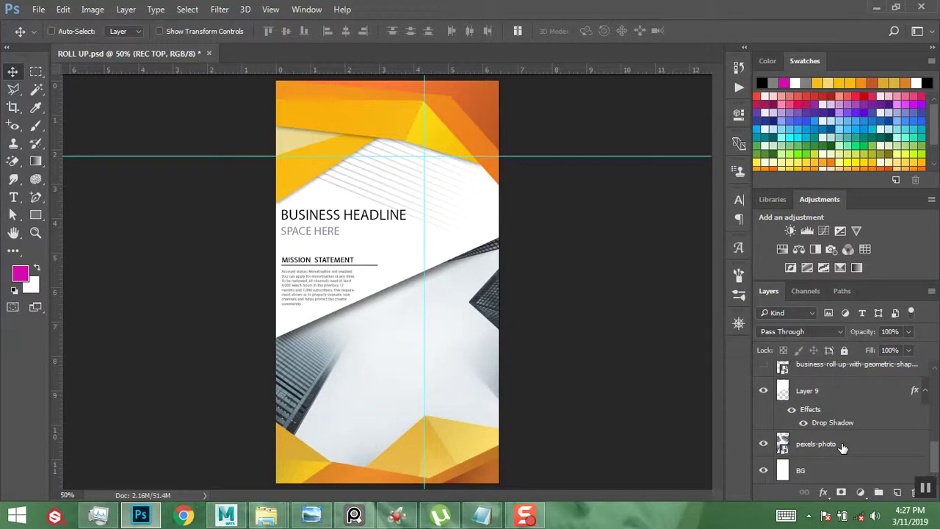
{"action": "left_click", "coordinate": [842, 447], "text": "shift"}
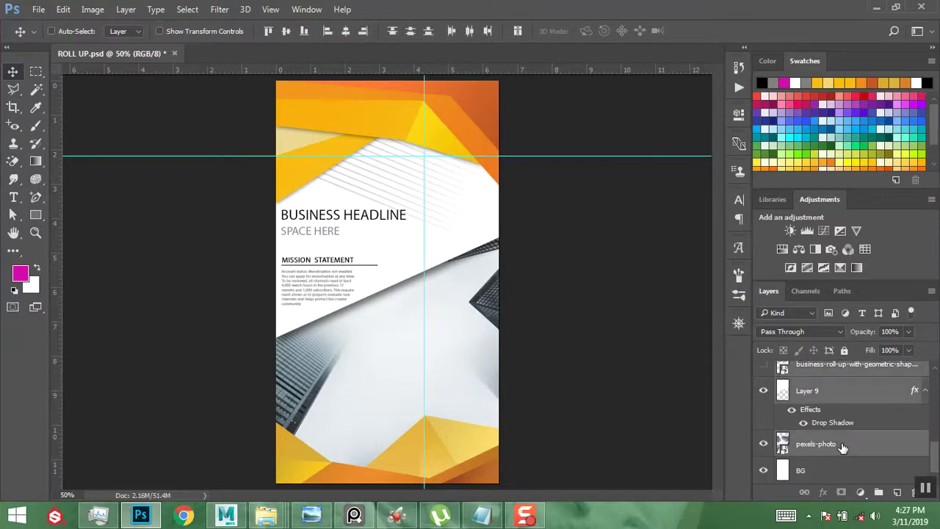
{"action": "left_click", "coordinate": [925, 391]}
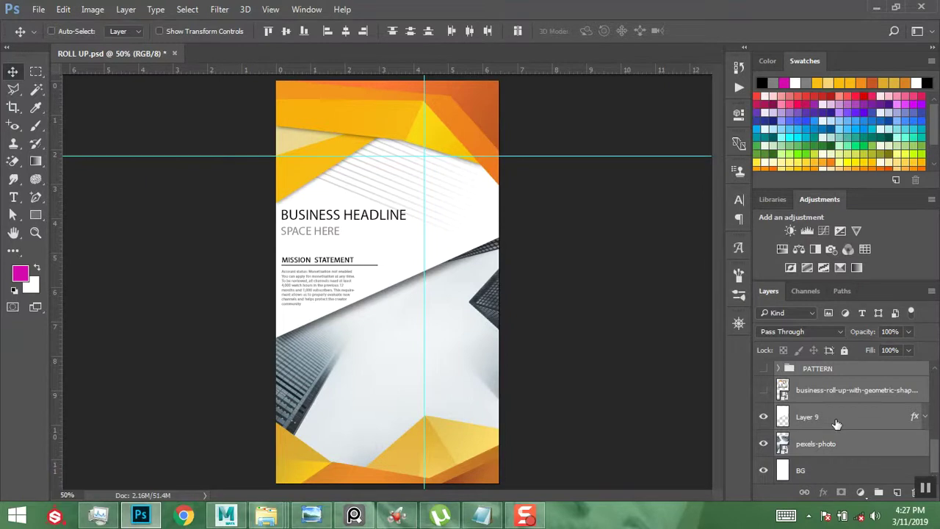
{"action": "right_click", "coordinate": [836, 421]}
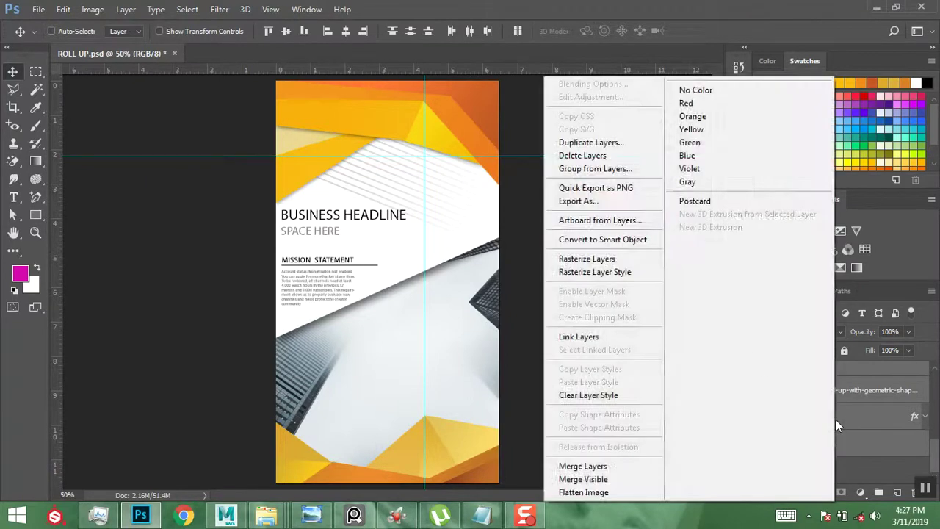
{"action": "left_click", "coordinate": [588, 169]}
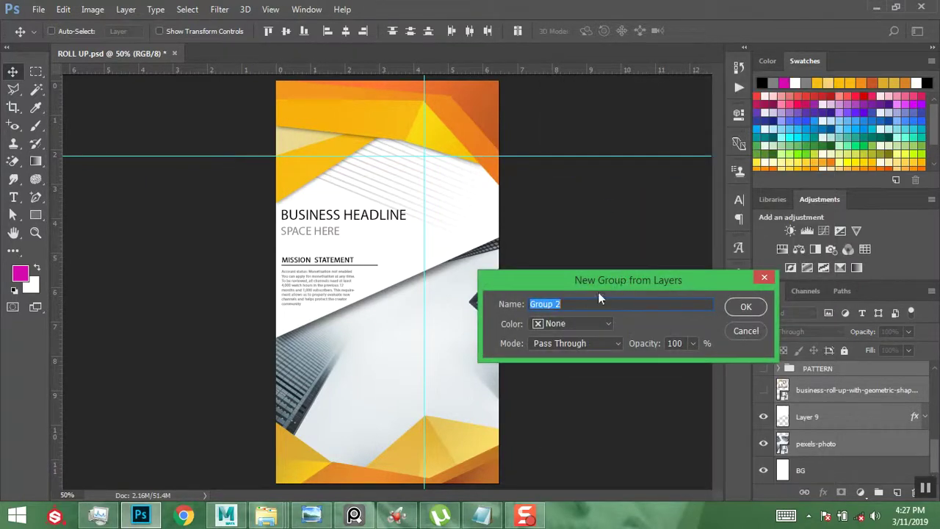
{"action": "type", "text": "page 1"}
{"action": "key", "text": "Return"}
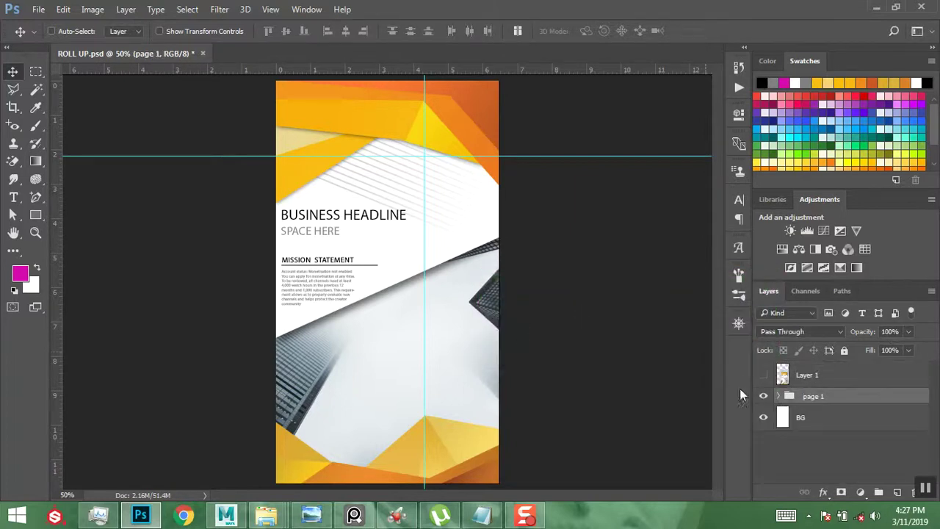
Step: Duplicate the page 1 group as "page 2" in the same document and hide the page 1 group
{"action": "right_click", "coordinate": [828, 397]}
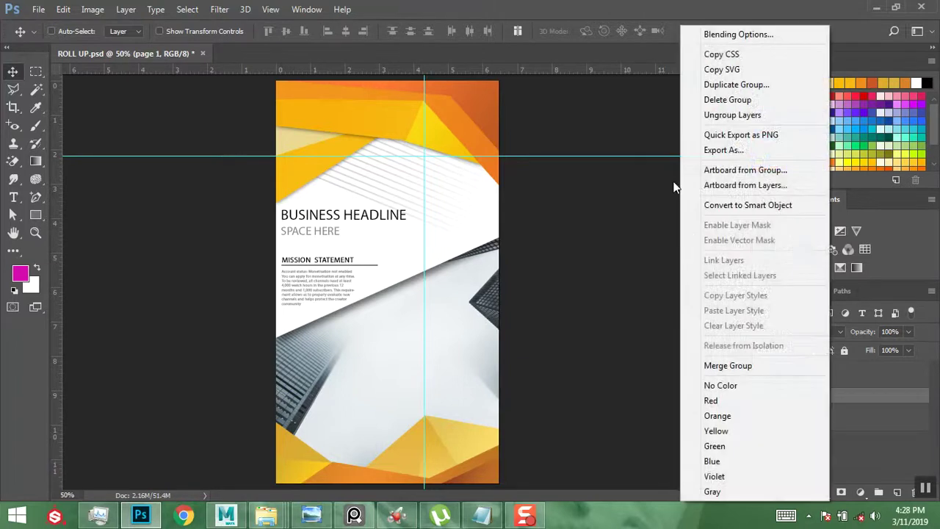
{"action": "left_click", "coordinate": [735, 85]}
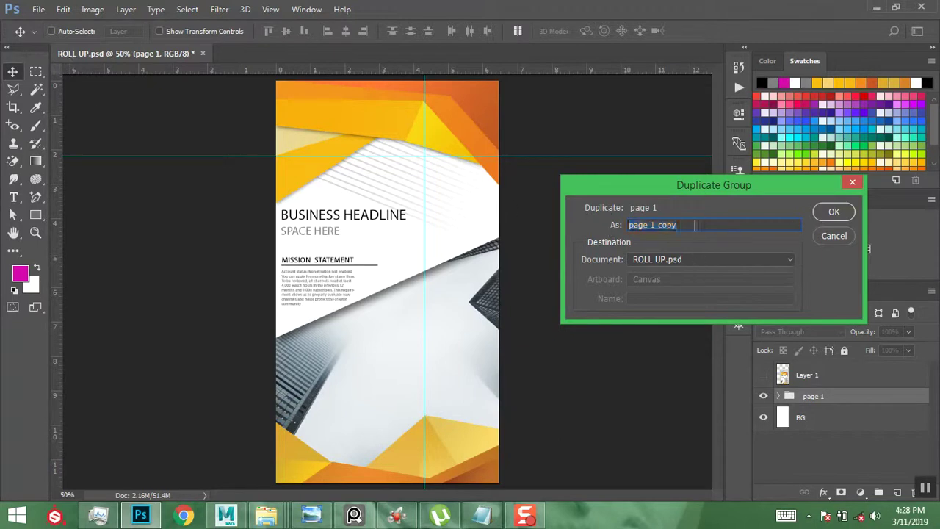
{"action": "type", "text": "page 2"}
{"action": "key", "text": "Return"}
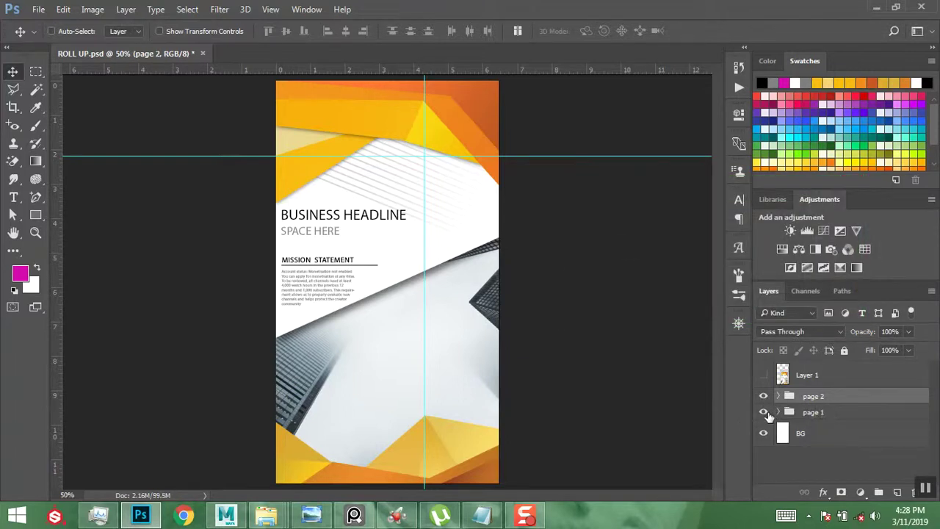
{"action": "left_click", "coordinate": [764, 413]}
Step: Consult the roll-up reference image in Windows Photo Viewer and hide the yellow shapes, Layers 4 to 7, in page 2's REC TOP group
{"action": "left_click", "coordinate": [358, 456]}
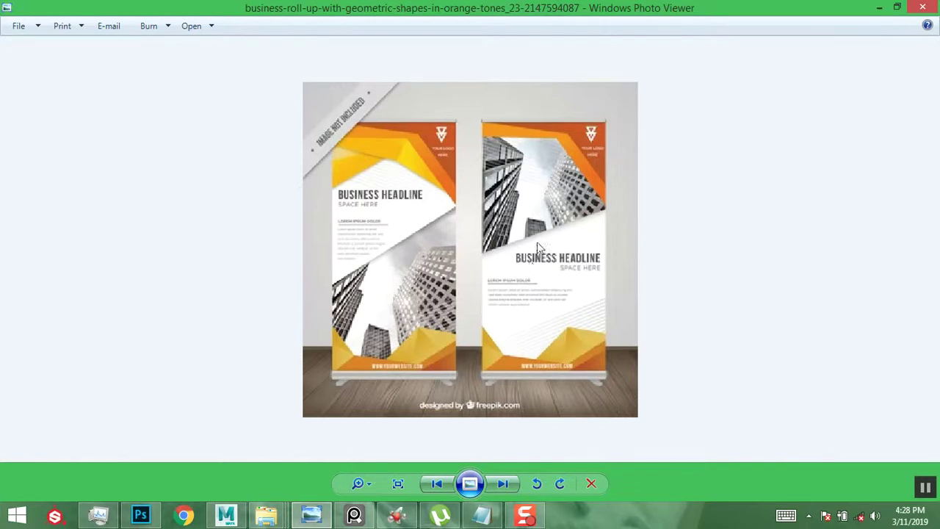
{"action": "left_click", "coordinate": [881, 8]}
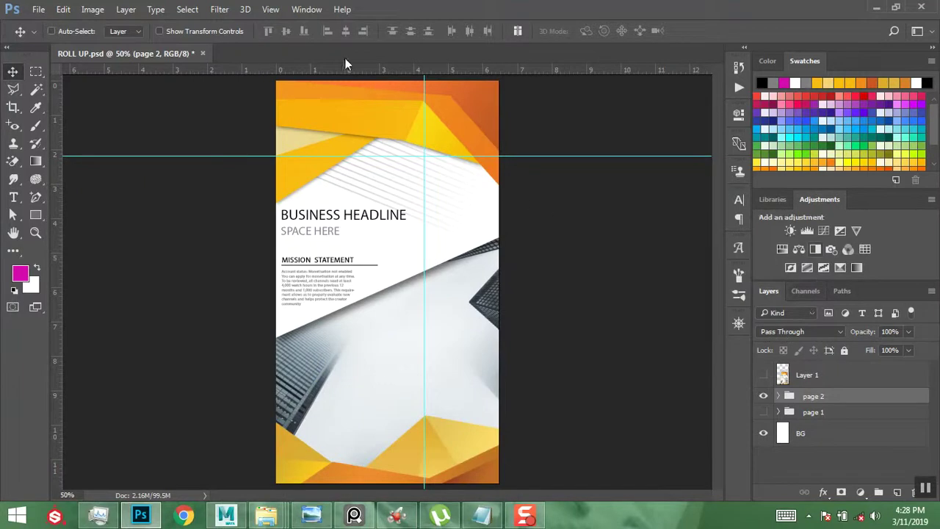
{"action": "key", "text": "ctrl"}
{"action": "left_click", "coordinate": [397, 129], "text": "ctrl"}
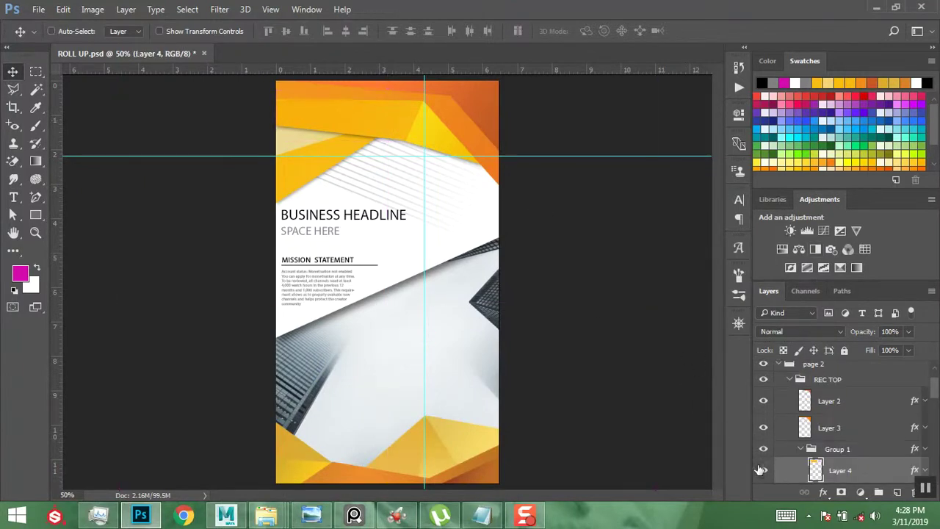
{"action": "left_click", "coordinate": [765, 470]}
{"action": "key", "text": "ctrl"}
{"action": "left_click", "coordinate": [444, 150], "text": "ctrl"}
{"action": "left_click", "coordinate": [764, 470]}
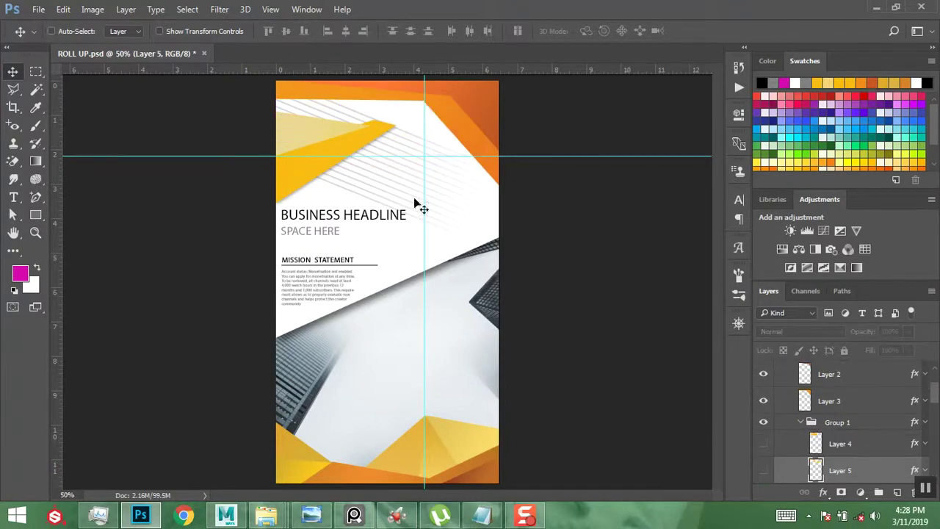
{"action": "left_click", "coordinate": [338, 138], "text": "ctrl"}
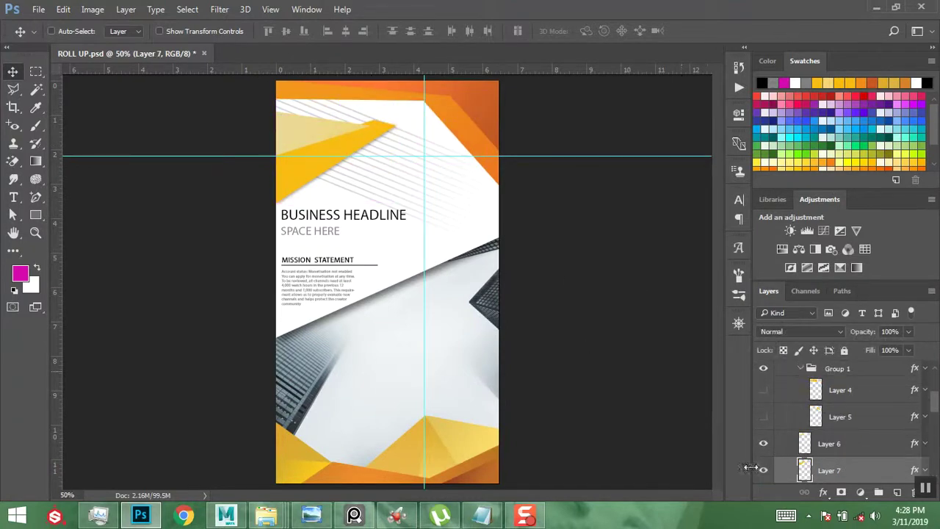
{"action": "left_click", "coordinate": [764, 471]}
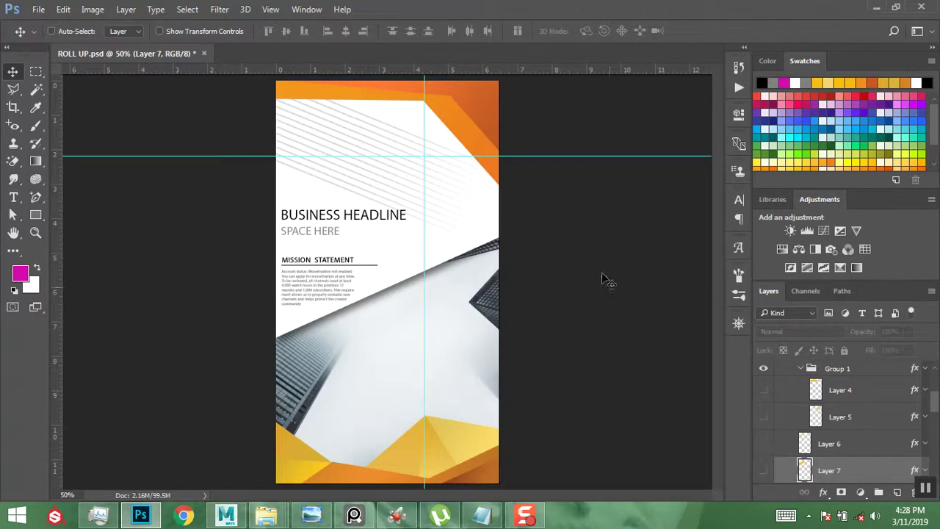
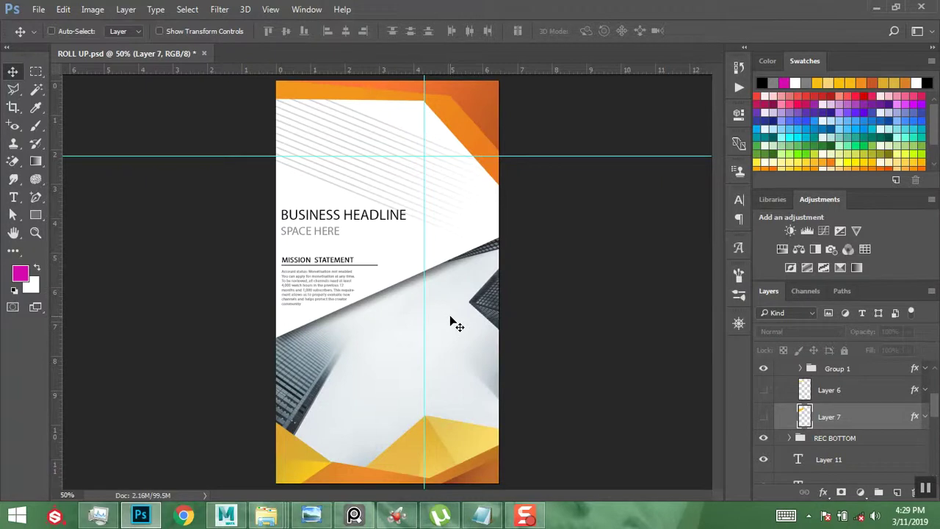
Step: Identify the white diagonal shape, Layer 9, by toggling its visibility and place the pexels-photo layer directly above it in page 2
{"action": "left_click", "coordinate": [398, 254], "text": "ctrl"}
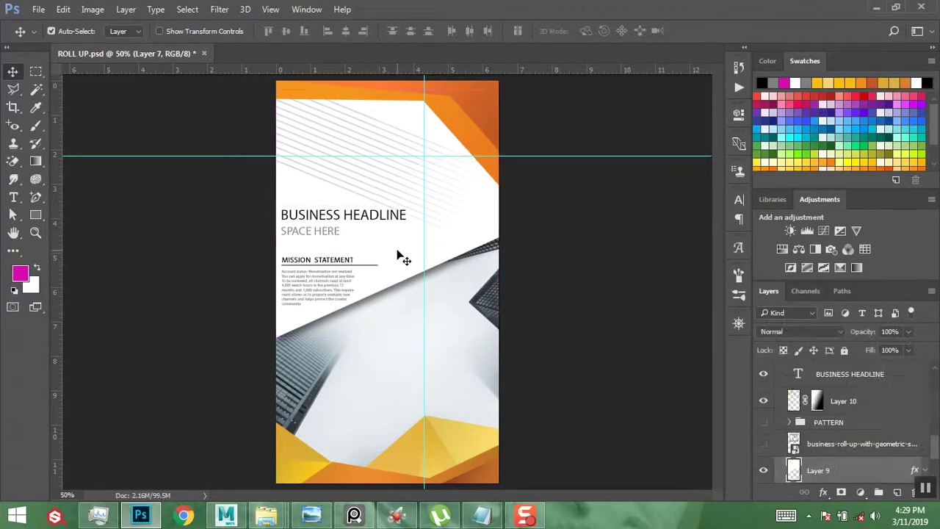
{"action": "left_click", "coordinate": [764, 471]}
{"action": "left_click", "coordinate": [765, 471]}
{"action": "scroll", "coordinate": [818, 449], "scroll_direction": "down", "scroll_amount": 2}
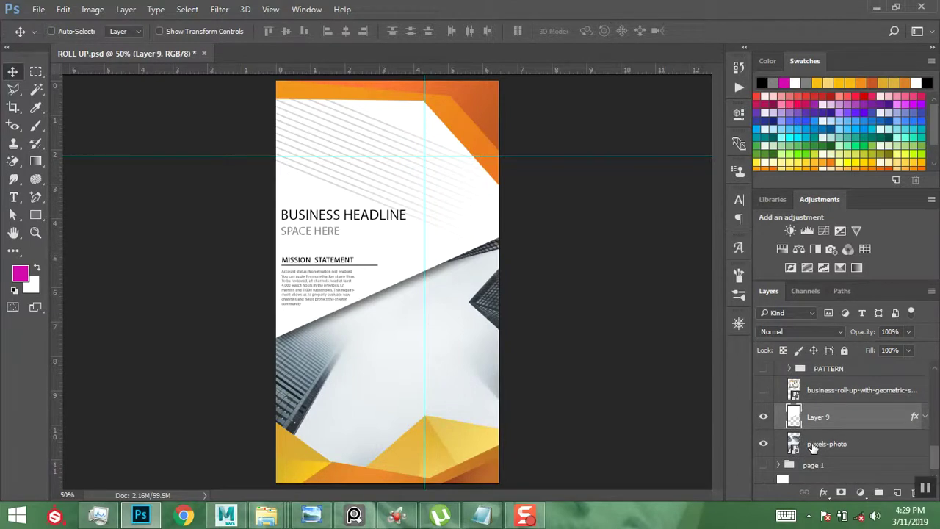
{"action": "left_click", "coordinate": [814, 445]}
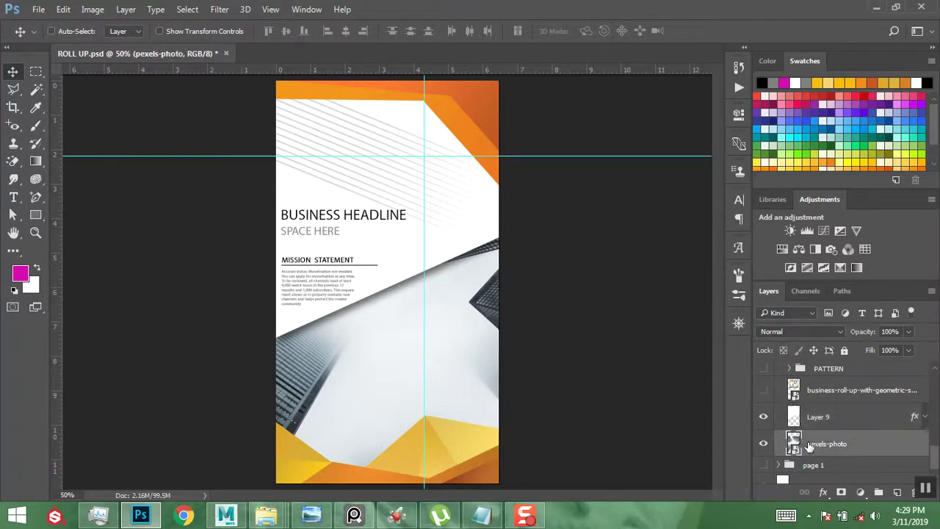
{"action": "left_click_drag", "start_coordinate": [814, 445], "coordinate": [805, 412]}
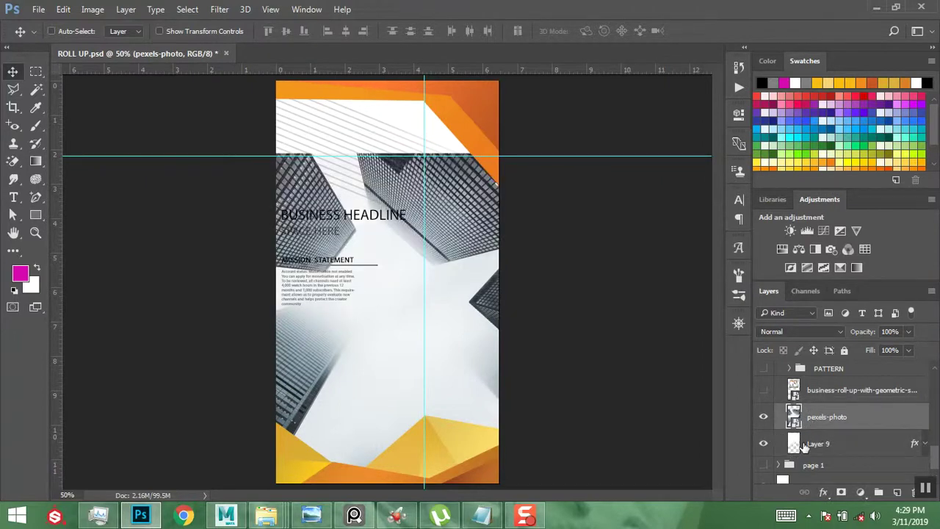
Step: Move the building photo up on the banner and scale it down proportionally to about 61%
{"action": "left_click_drag", "start_coordinate": [365, 231], "coordinate": [391, 194]}
{"action": "key", "text": "ctrl"}
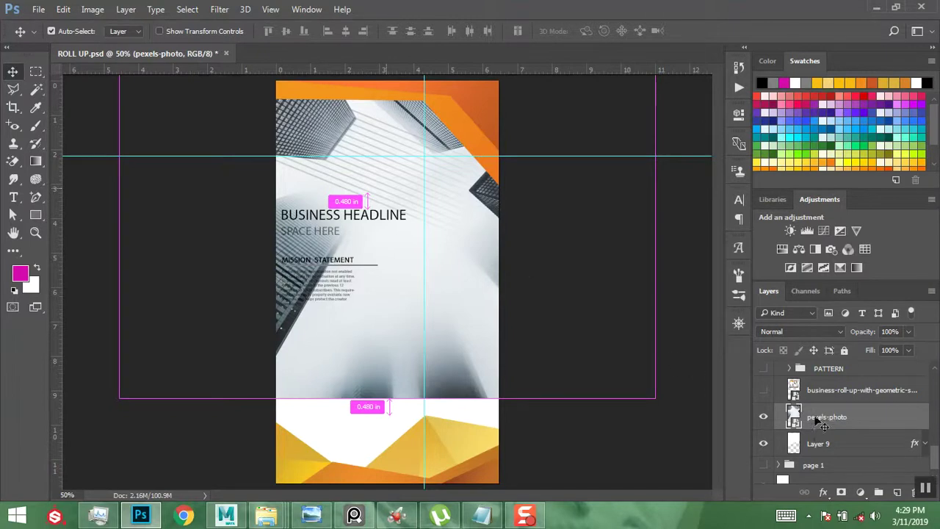
{"action": "key", "text": "ctrl+t"}
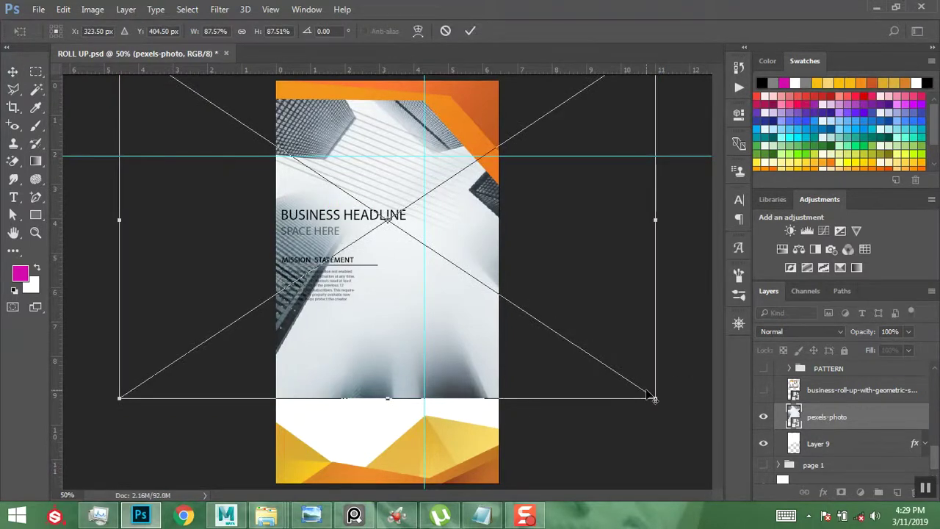
{"action": "left_click_drag", "start_coordinate": [654, 396], "coordinate": [578, 331]}
{"action": "left_click_drag", "start_coordinate": [407, 268], "coordinate": [400, 256]}
Step: Flip the building photo vertically, shift it slightly left and down, and enlarge it to about 64% so it covers the white shape
{"action": "right_click", "coordinate": [417, 239]}
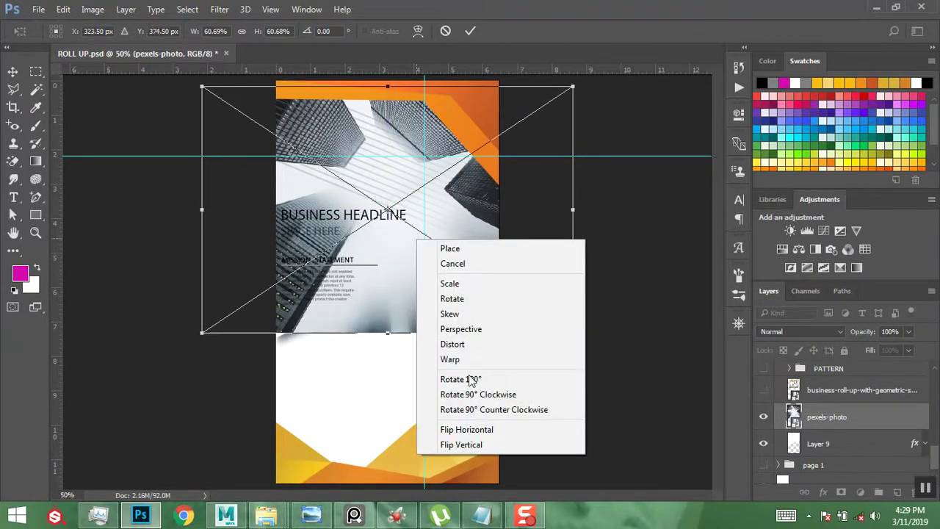
{"action": "left_click", "coordinate": [463, 445]}
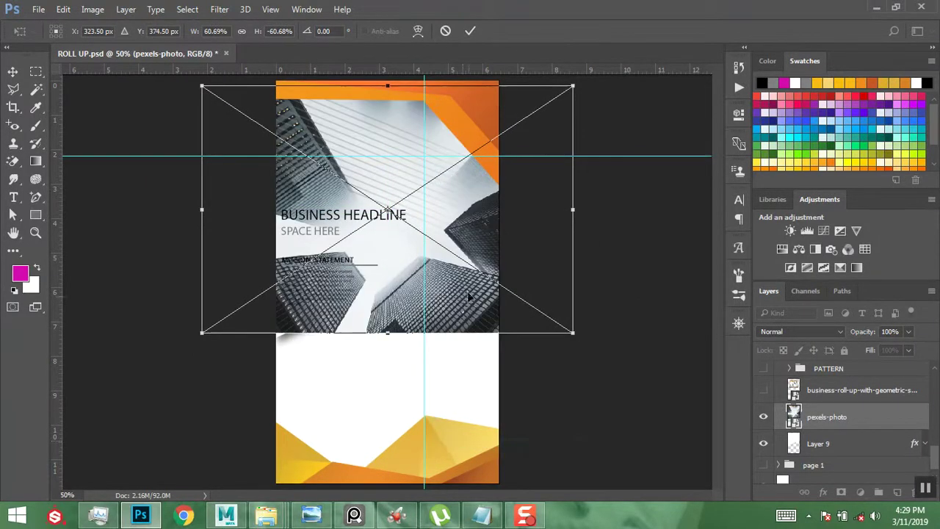
{"action": "mouse_move", "coordinate": [465, 283]}
{"action": "left_mouse_down"}
{"action": "mouse_move", "coordinate": [463, 266]}
{"action": "mouse_move", "coordinate": [458, 282]}
{"action": "left_mouse_up"}
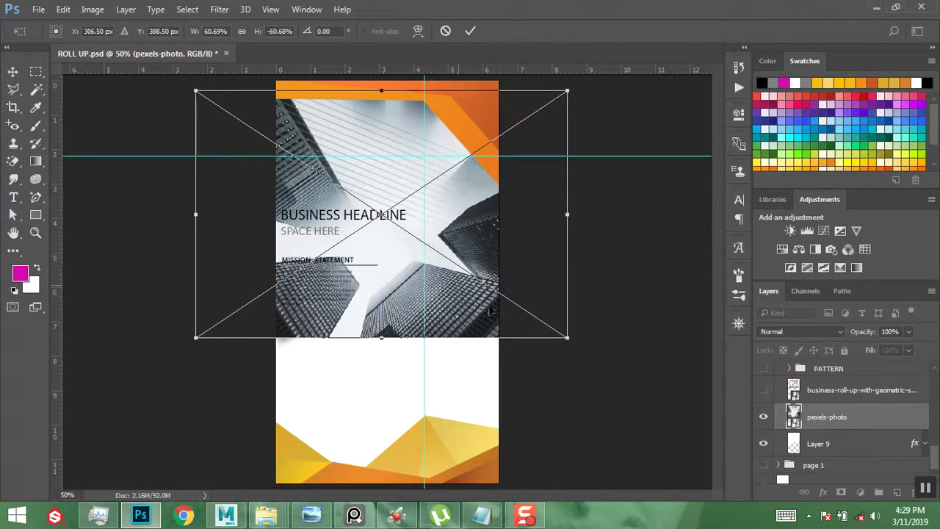
{"action": "left_click_drag", "start_coordinate": [567, 337], "coordinate": [574, 343]}
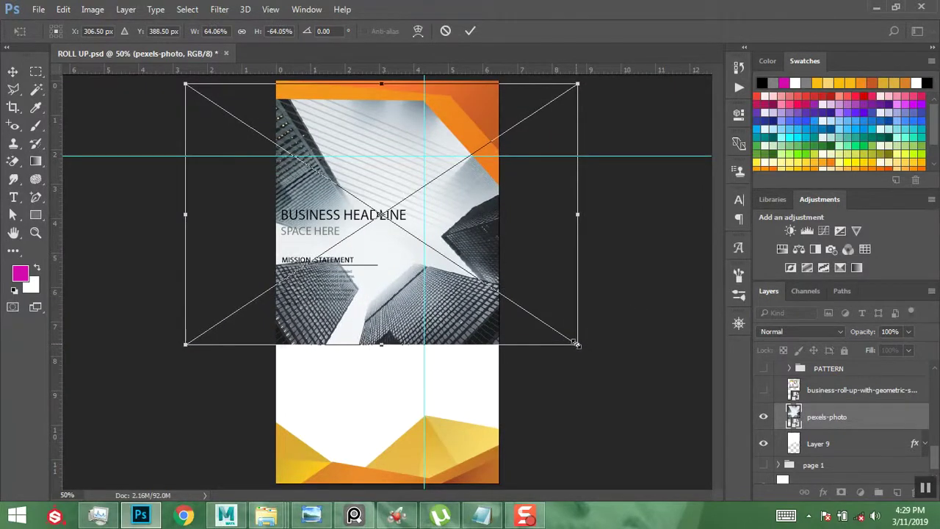
{"action": "key", "text": "Return"}
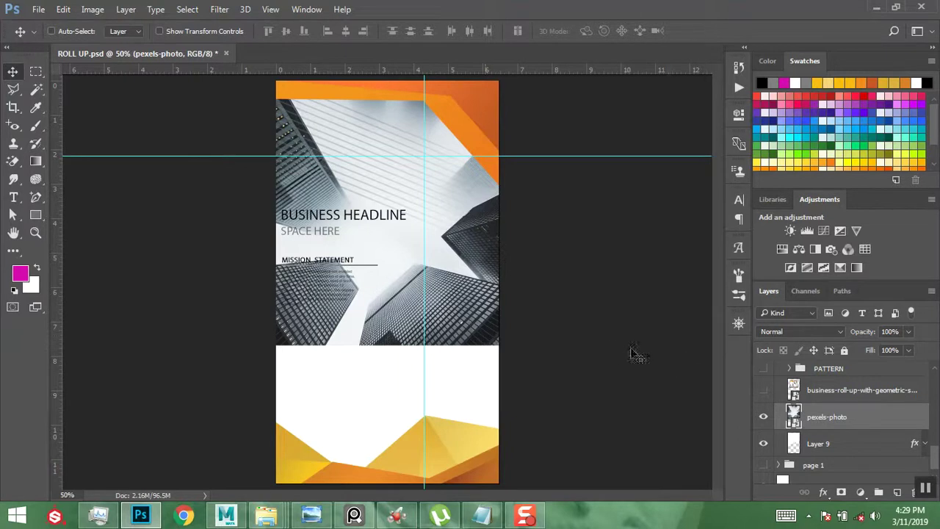
Step: Clip the pexels-photo layer to Layer 9 with a clipping mask, releasing and recreating the mask once
{"action": "right_click", "coordinate": [866, 424]}
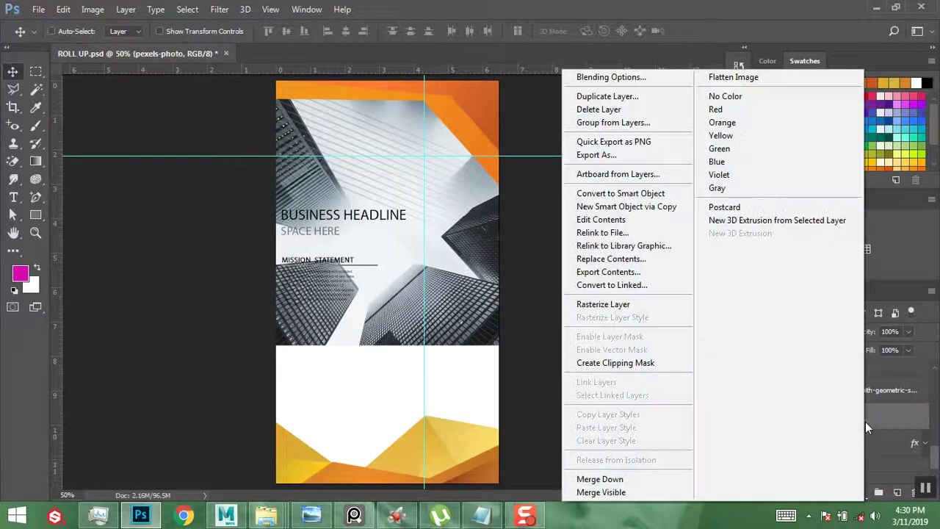
{"action": "left_click", "coordinate": [636, 362]}
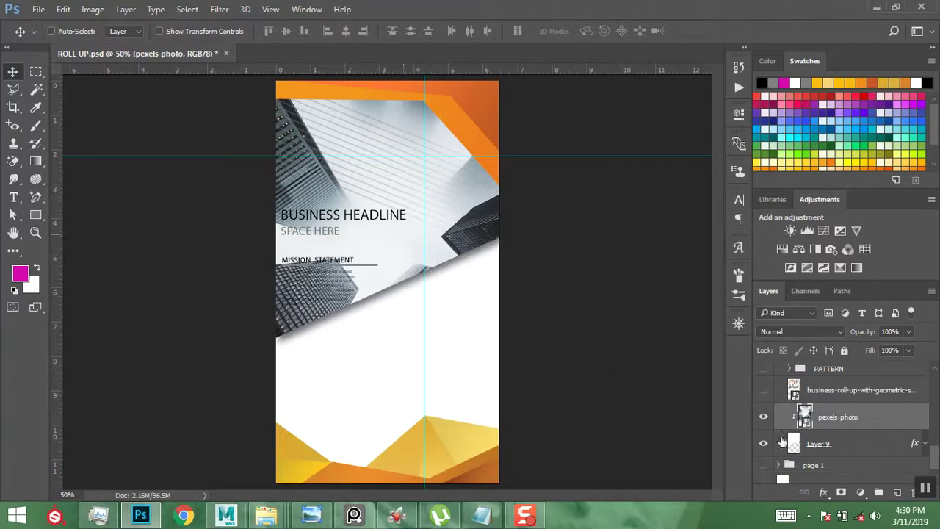
{"action": "left_click", "coordinate": [785, 430], "text": "alt"}
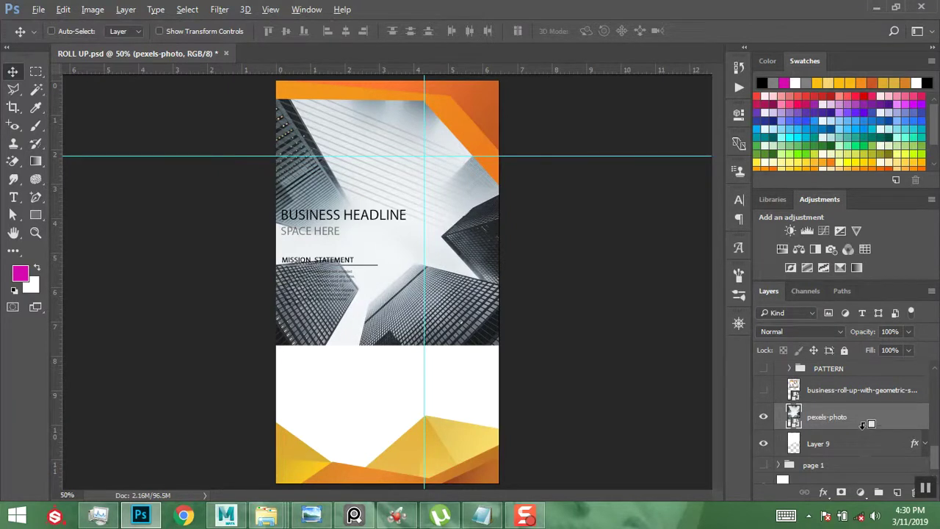
{"action": "left_click_drag", "start_coordinate": [852, 429], "coordinate": [867, 426]}
{"action": "left_click", "coordinate": [867, 427], "text": "alt"}
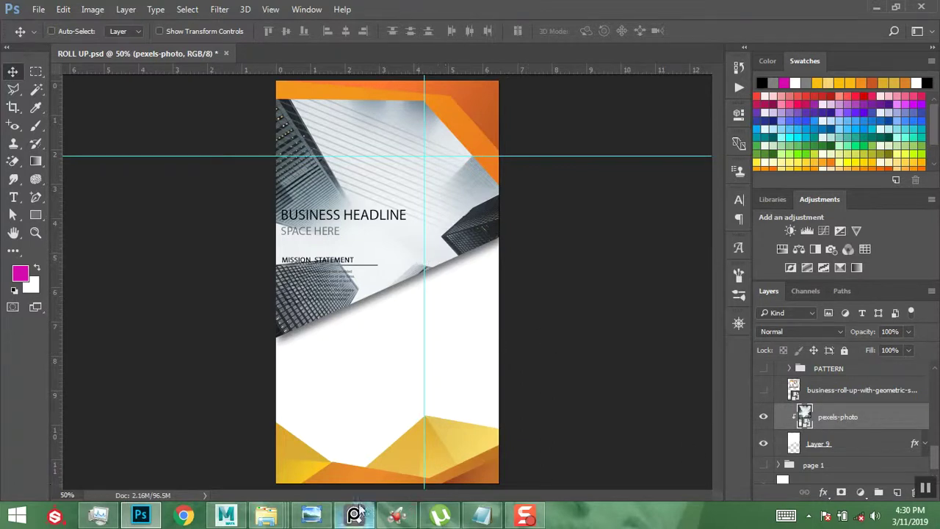
Step: Consult the roll-up reference image in Windows Photo Viewer and collapse the REC TOP group in Photoshop's page 2 group
{"action": "left_click", "coordinate": [311, 514]}
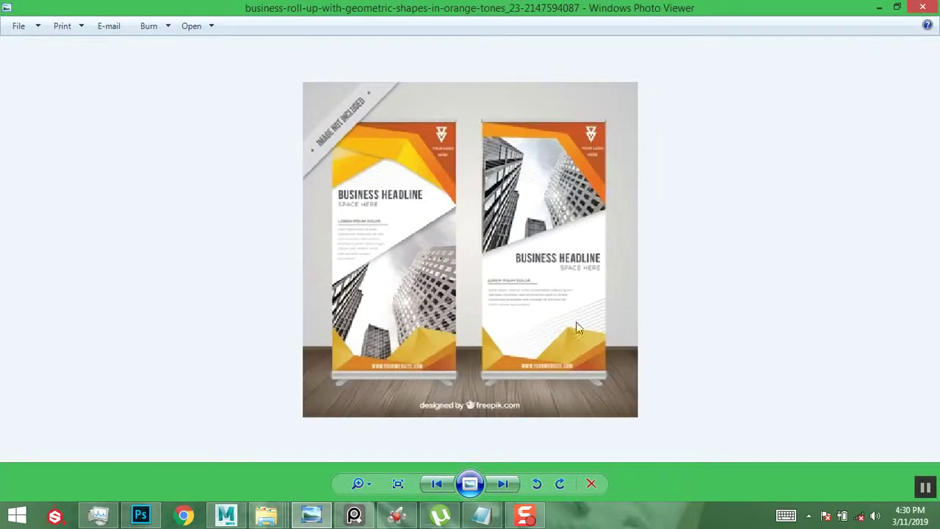
{"action": "left_click", "coordinate": [878, 9]}
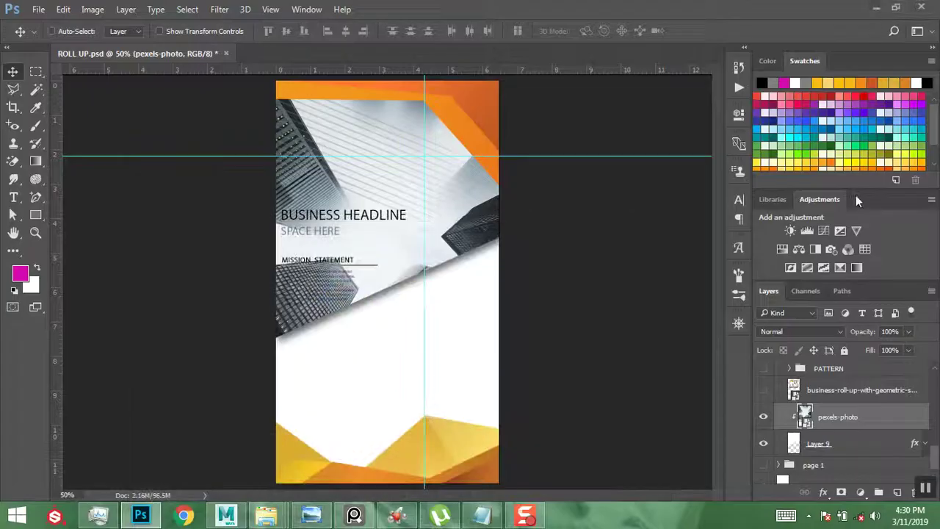
{"action": "scroll", "coordinate": [852, 403], "scroll_direction": "up", "scroll_amount": 5}
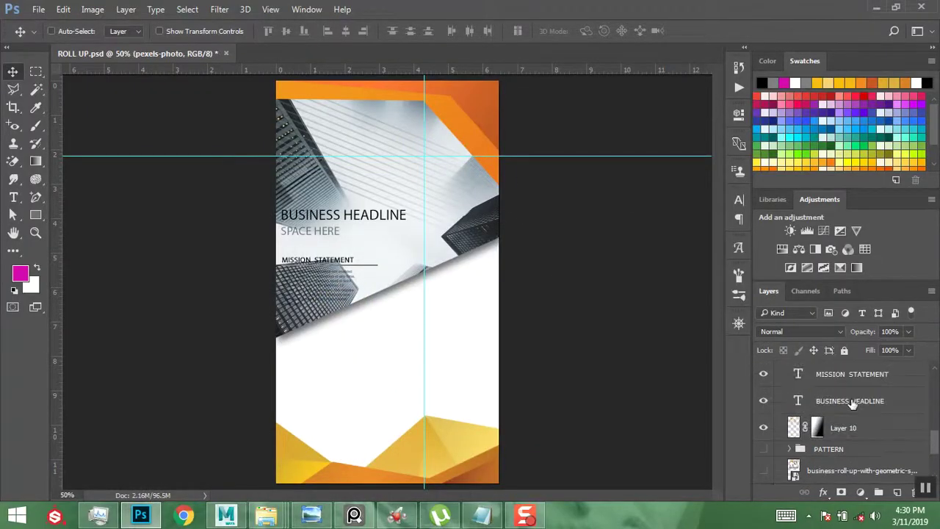
{"action": "scroll", "coordinate": [852, 402], "scroll_direction": "up", "scroll_amount": 3}
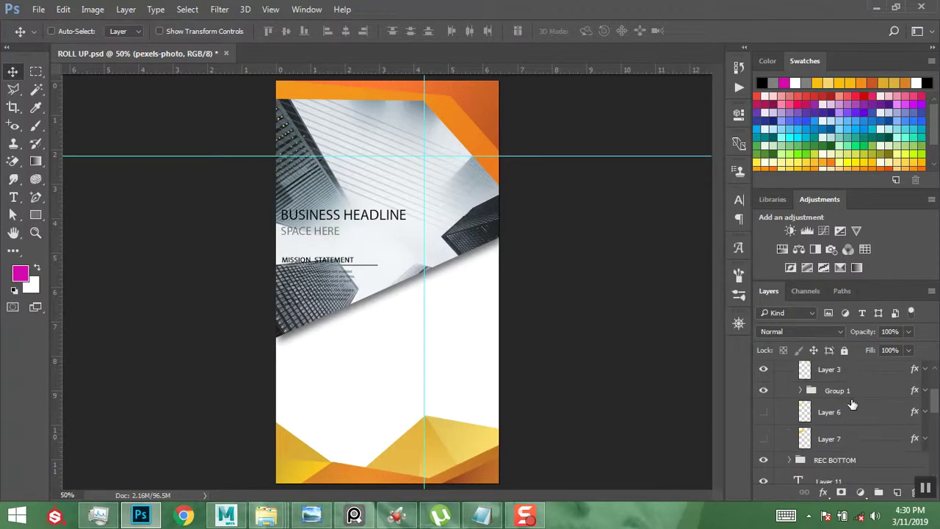
{"action": "scroll", "coordinate": [804, 448], "scroll_direction": "up", "scroll_amount": 3}
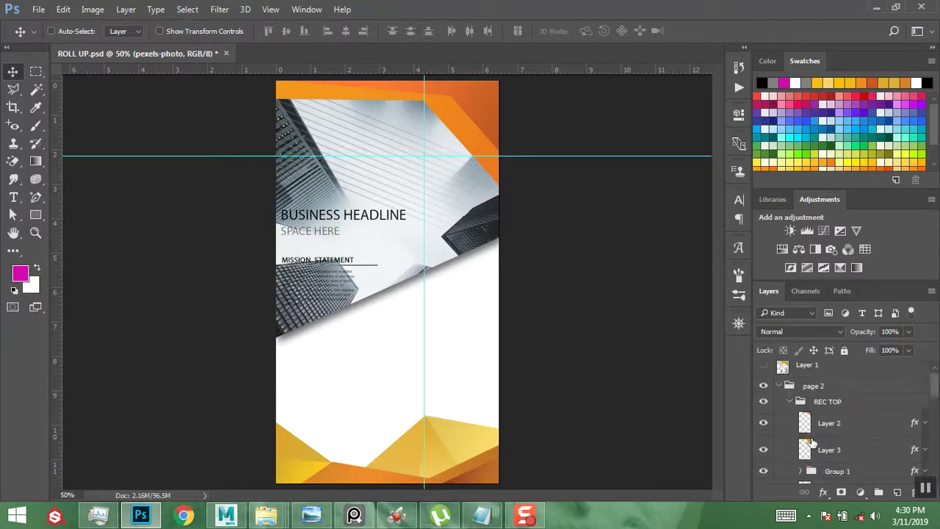
{"action": "left_click", "coordinate": [791, 403]}
{"action": "scroll", "coordinate": [815, 411], "scroll_direction": "down", "scroll_amount": 10}
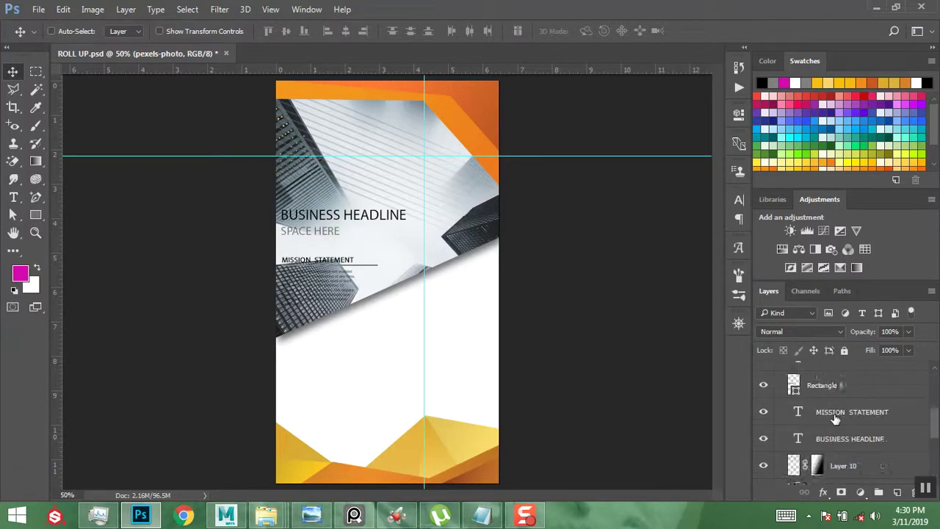
Step: Rename the diagonal line pattern layer, Layer 10, in page 2 as "STRIPS"
{"action": "key", "text": "ctrl"}
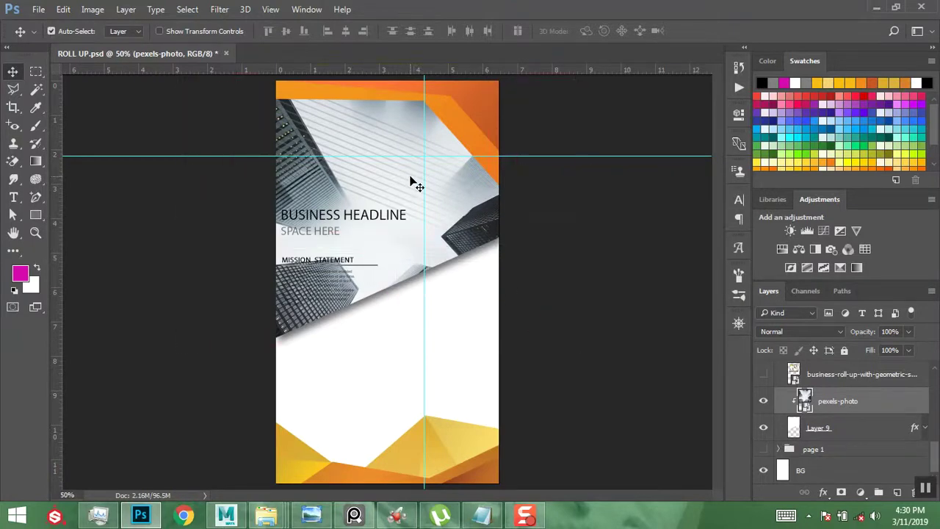
{"action": "scroll", "coordinate": [845, 415], "scroll_direction": "up", "scroll_amount": 2}
{"action": "left_click", "coordinate": [845, 412]}
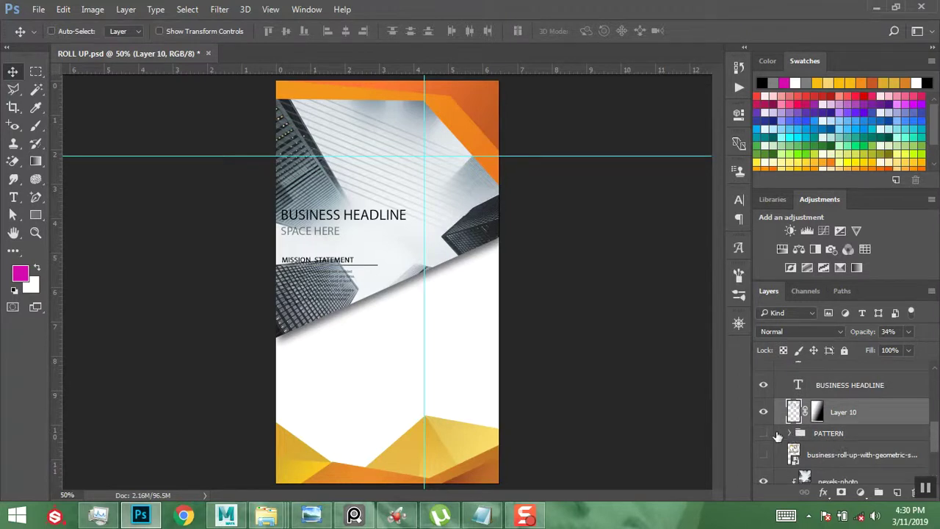
{"action": "scroll", "coordinate": [860, 434], "scroll_direction": "down", "scroll_amount": 3}
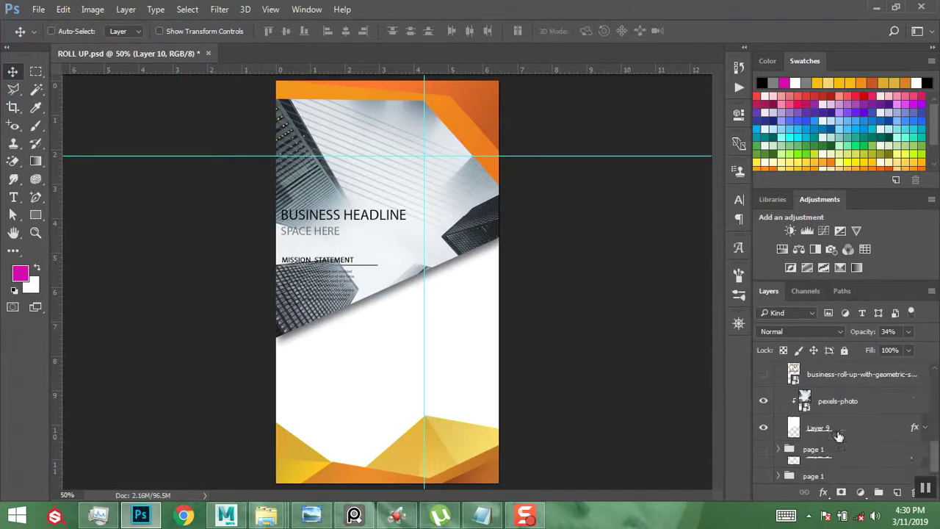
{"action": "scroll", "coordinate": [815, 419], "scroll_direction": "up", "scroll_amount": 1}
{"action": "scroll", "coordinate": [825, 406], "scroll_direction": "up", "scroll_amount": 1}
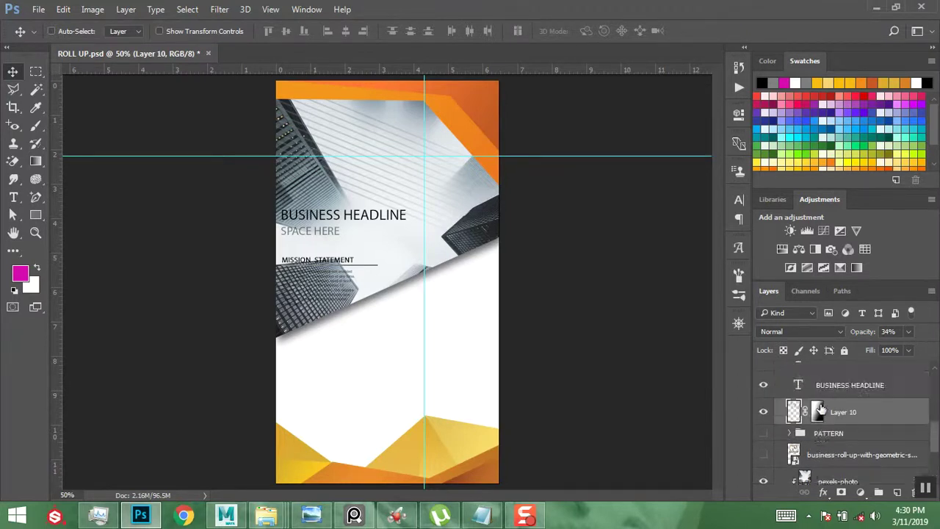
{"action": "double_click", "coordinate": [846, 413]}
{"action": "type", "text": "STRI"}
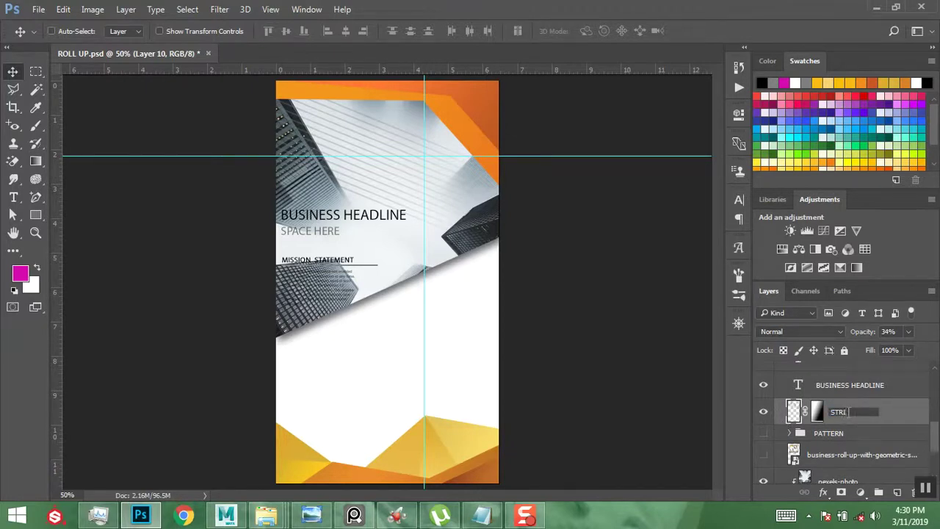
{"action": "type", "text": "PS"}
{"action": "key", "text": "Return"}
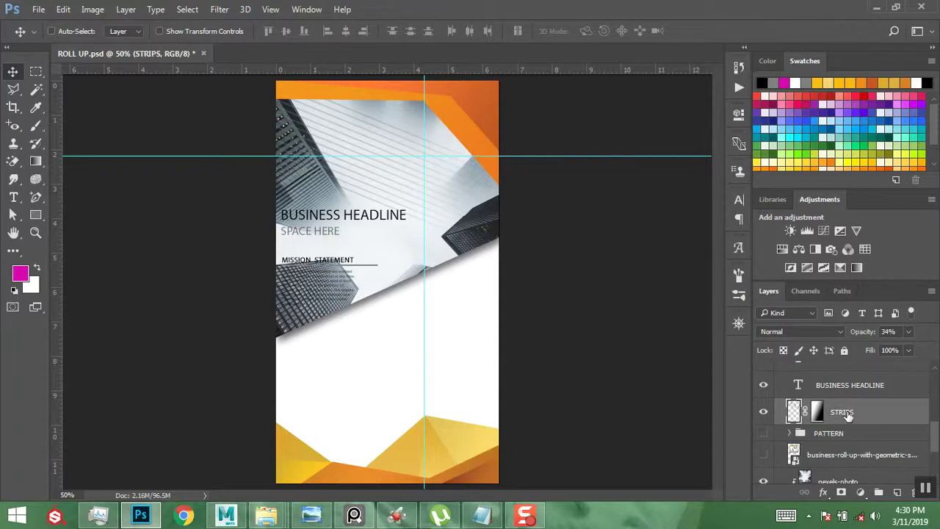
Step: Move the STRIPS pattern down into the lower white area, flip it horizontally and shift it toward the banner's right edge
{"action": "left_click_drag", "start_coordinate": [404, 190], "coordinate": [409, 425]}
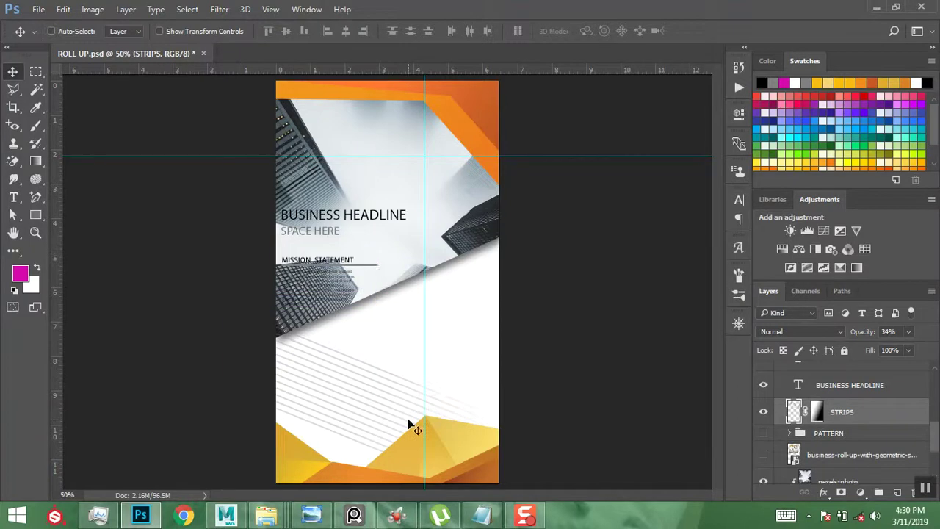
{"action": "key", "text": "ctrl+t"}
{"action": "right_click", "coordinate": [479, 401]}
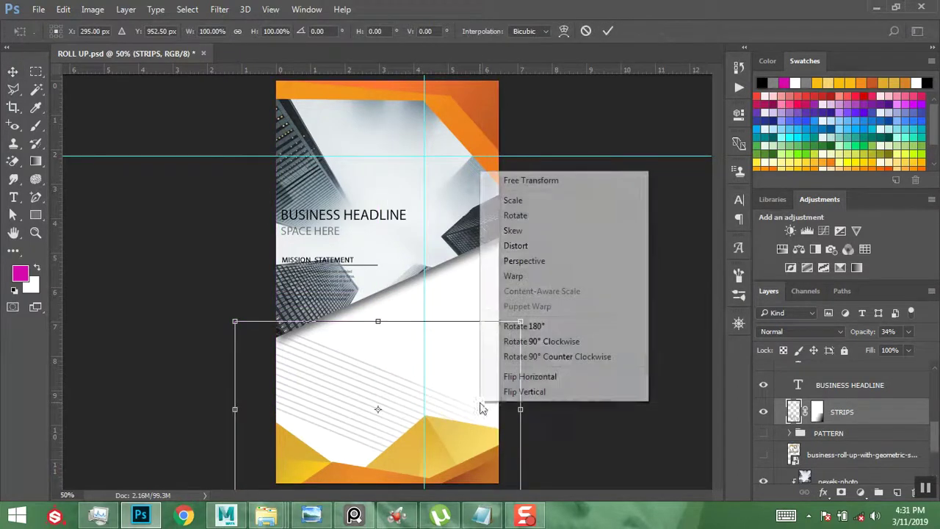
{"action": "left_click", "coordinate": [533, 377]}
{"action": "left_click_drag", "start_coordinate": [457, 394], "coordinate": [517, 395]}
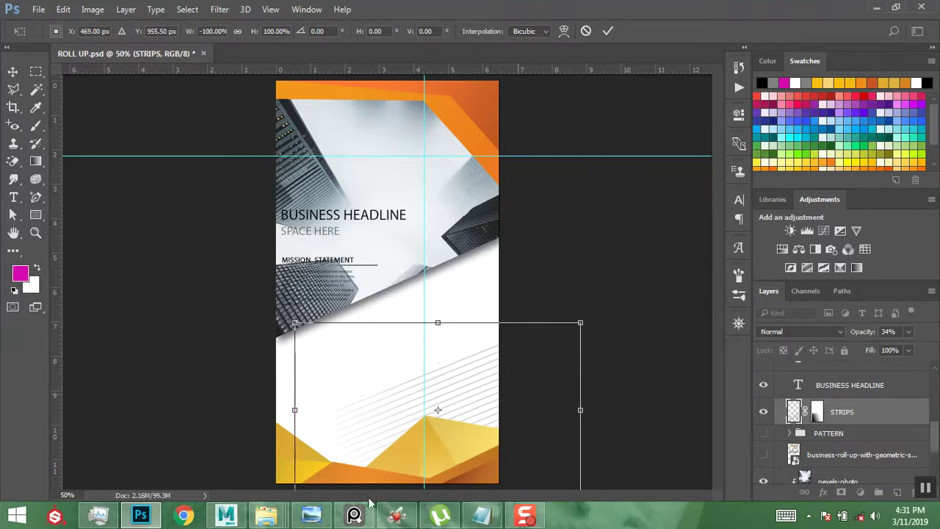
Step: Compare with the reference image in Windows Photo Viewer and move the flipped stripes slightly left and down, toward the bottom yellow shapes
{"action": "left_click", "coordinate": [312, 514]}
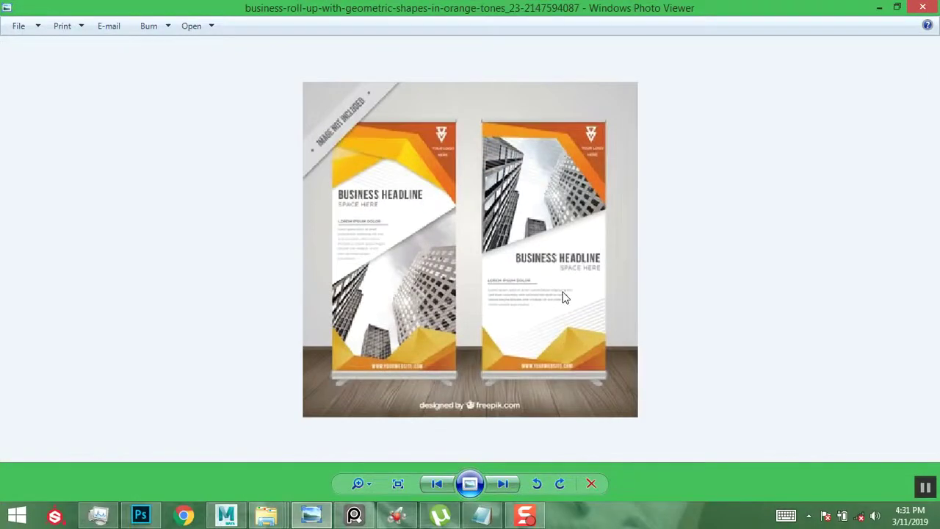
{"action": "left_click", "coordinate": [879, 7]}
{"action": "mouse_move", "coordinate": [473, 385]}
{"action": "left_mouse_down"}
{"action": "mouse_move", "coordinate": [456, 377]}
{"action": "mouse_move", "coordinate": [460, 388]}
{"action": "left_mouse_up"}
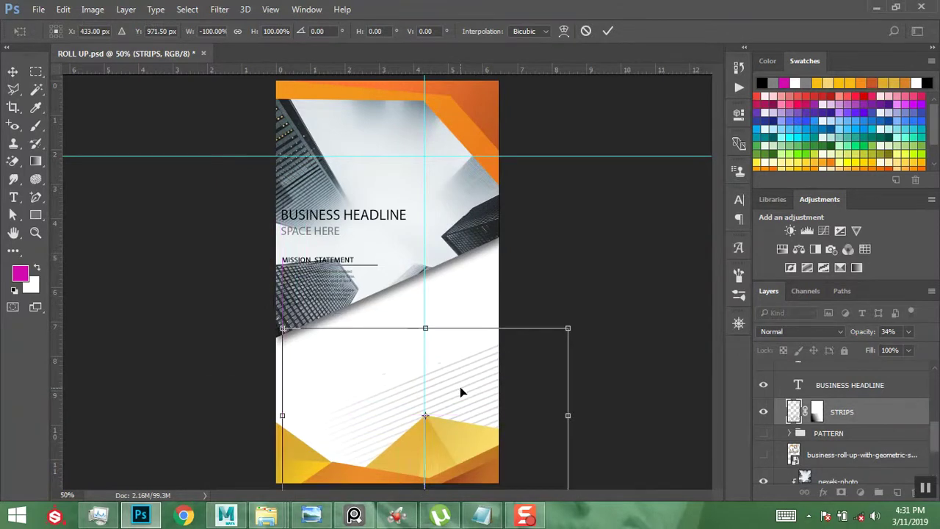
{"action": "key", "text": "Return"}
{"action": "left_click_drag", "start_coordinate": [458, 384], "coordinate": [460, 387]}
Step: Group the page 2 text layers from SPACE HERE through BUSINESS HEADLINE, including the Rectangle 3 line, and name the group "TEXT CONTENT"
{"action": "scroll", "coordinate": [838, 438], "scroll_direction": "up", "scroll_amount": 3}
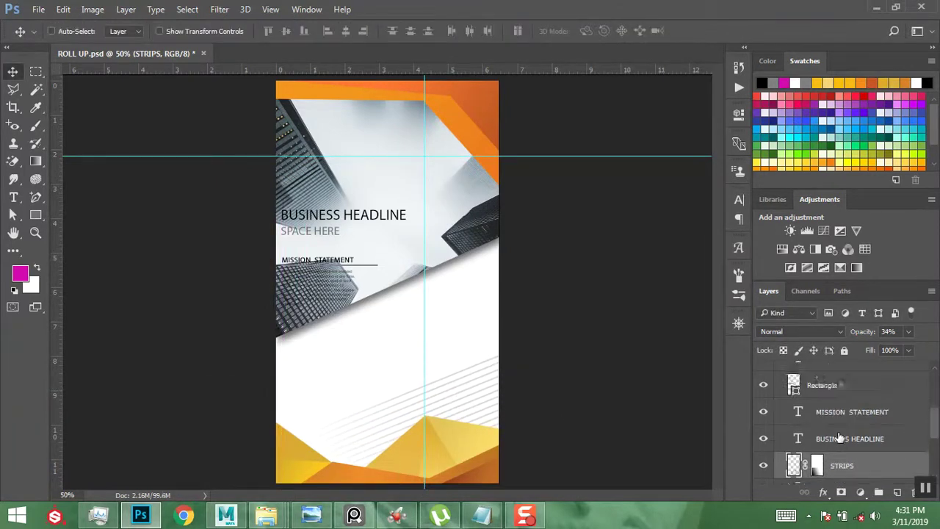
{"action": "left_click", "coordinate": [834, 467]}
{"action": "scroll", "coordinate": [826, 466], "scroll_direction": "up", "scroll_amount": 3}
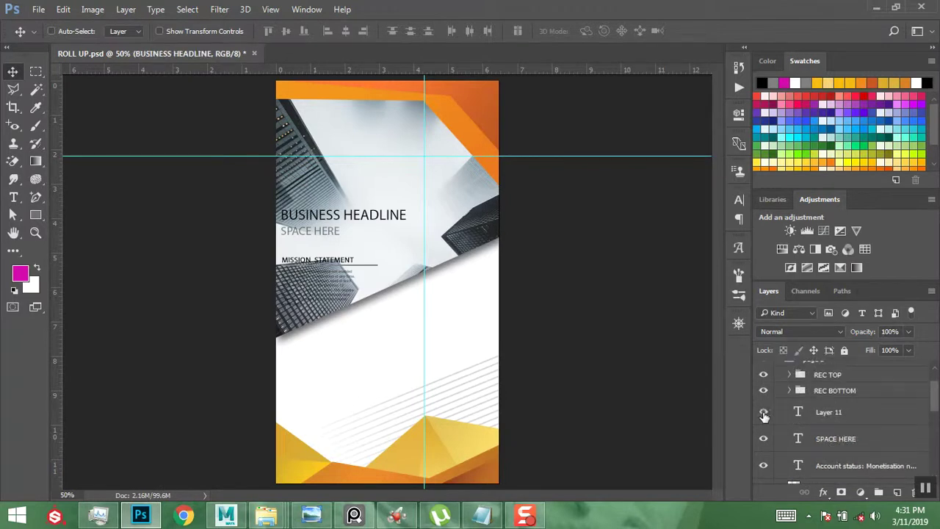
{"action": "left_click", "coordinate": [821, 441], "text": "shift"}
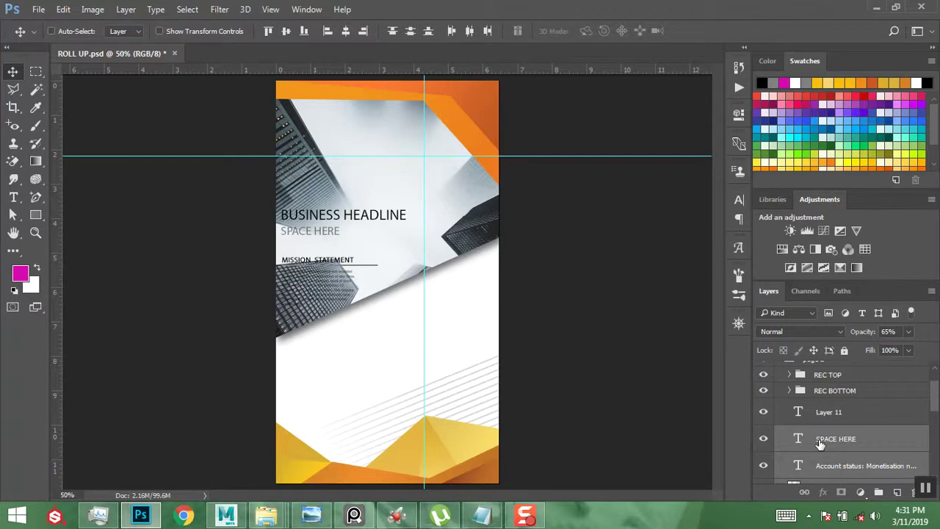
{"action": "key", "text": "ctrl+g"}
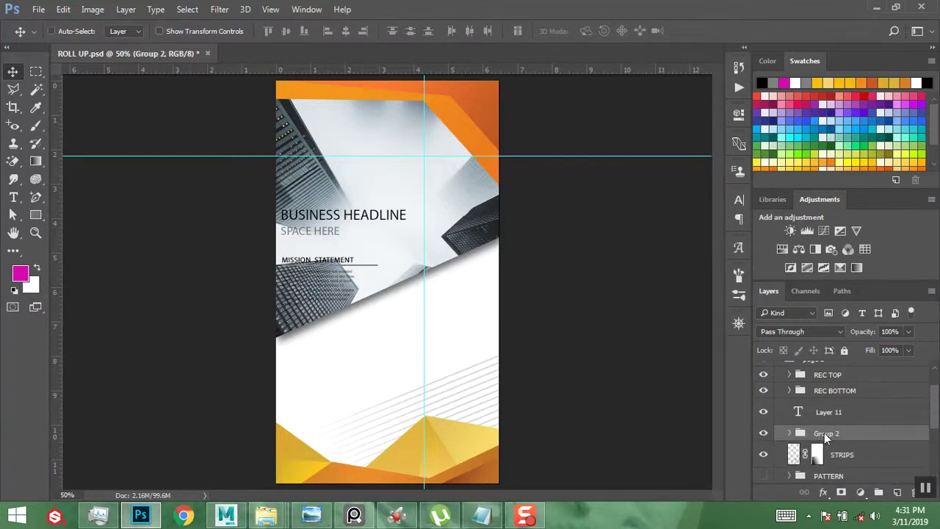
{"action": "double_click", "coordinate": [824, 432]}
{"action": "type", "text": "TEXT CONTENT"}
{"action": "key", "text": "Return"}
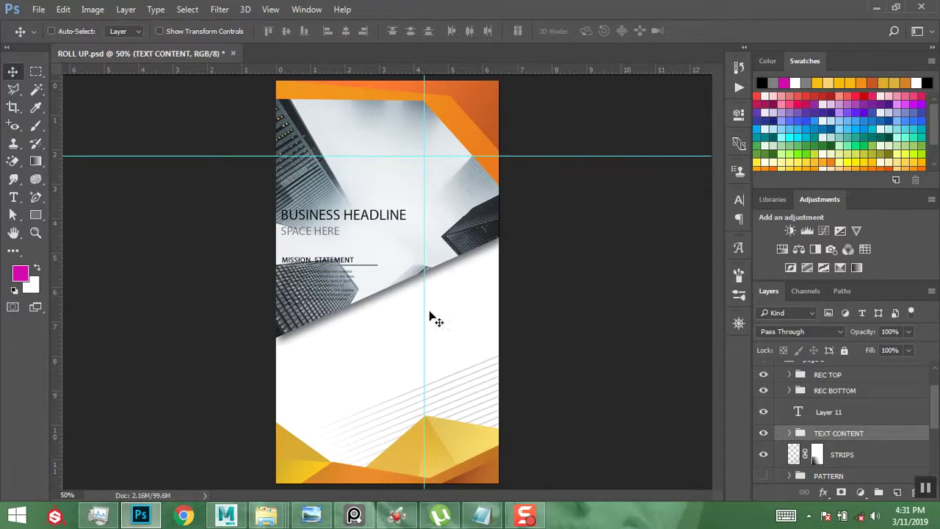
Step: Move the TEXT CONTENT group down into the white area below the photo, checking its placement against the reference image in Windows Photo Viewer
{"action": "left_click_drag", "start_coordinate": [317, 271], "coordinate": [354, 373]}
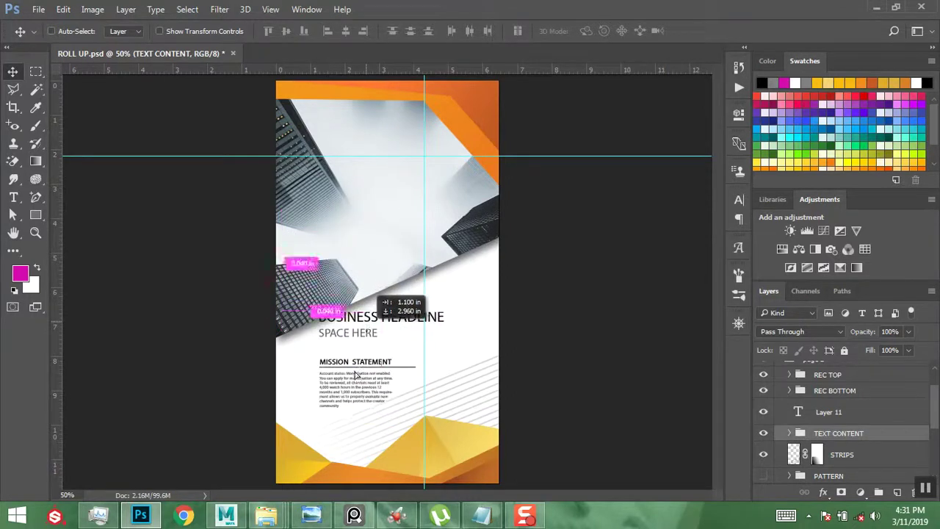
{"action": "left_click", "coordinate": [320, 519]}
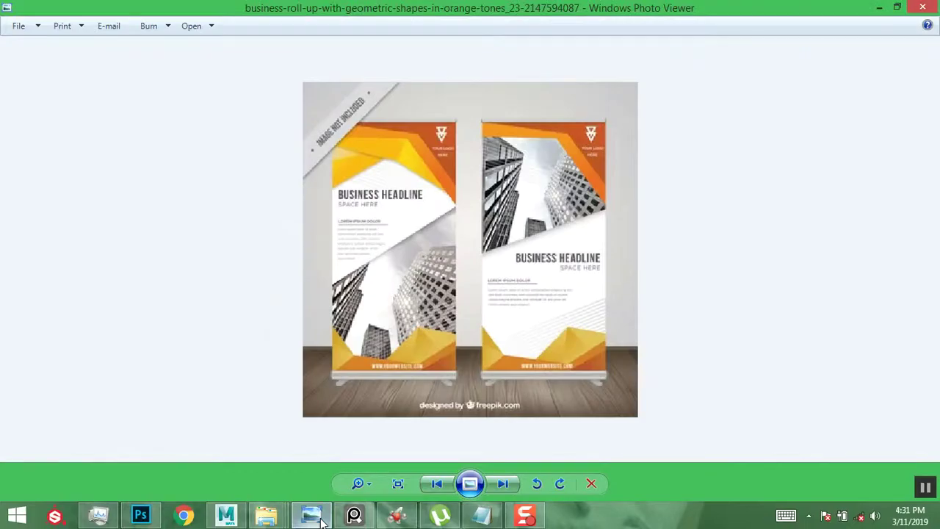
{"action": "left_click", "coordinate": [312, 517]}
{"action": "mouse_move", "coordinate": [360, 342]}
{"action": "left_mouse_down"}
{"action": "mouse_move", "coordinate": [348, 344]}
{"action": "mouse_move", "coordinate": [350, 357]}
{"action": "mouse_move", "coordinate": [346, 338]}
{"action": "left_mouse_up"}
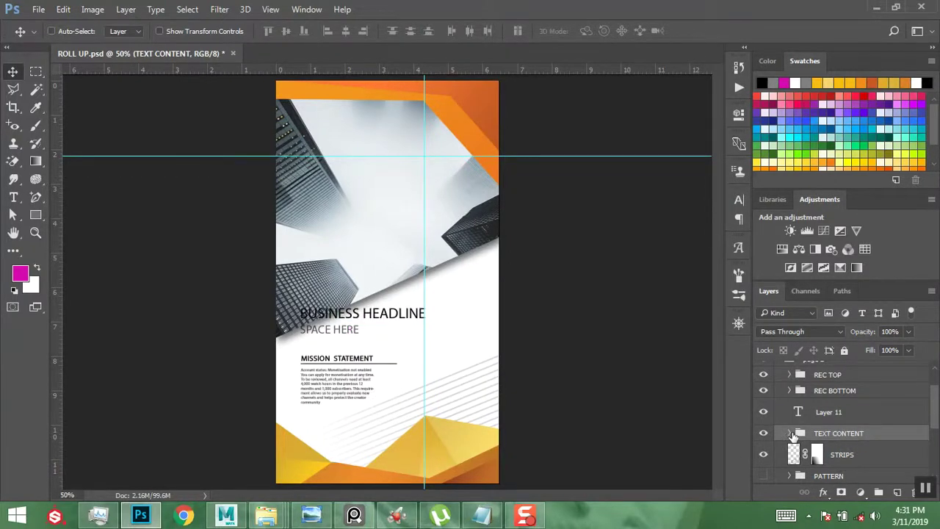
Step: Expand the TEXT CONTENT group and reorder the BUSINESS HEADLINE layer directly beneath SPACE HERE
{"action": "left_click", "coordinate": [790, 434]}
{"action": "left_click", "coordinate": [845, 455]}
{"action": "scroll", "coordinate": [848, 456], "scroll_direction": "down", "scroll_amount": 1}
{"action": "scroll", "coordinate": [849, 457], "scroll_direction": "down", "scroll_amount": 2}
{"action": "left_click_drag", "start_coordinate": [840, 456], "coordinate": [828, 395]}
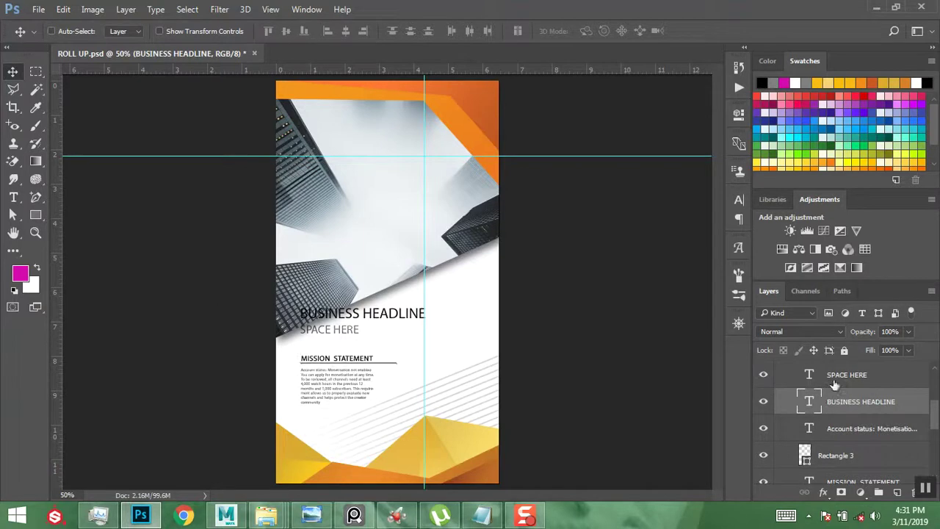
Step: Shift BUSINESS HEADLINE and SPACE HERE right, check the reference image, and move SPACE HERE alone to line up with the headline's right end
{"action": "left_click", "coordinate": [835, 383], "text": "shift"}
{"action": "left_click_drag", "start_coordinate": [363, 328], "coordinate": [417, 335]}
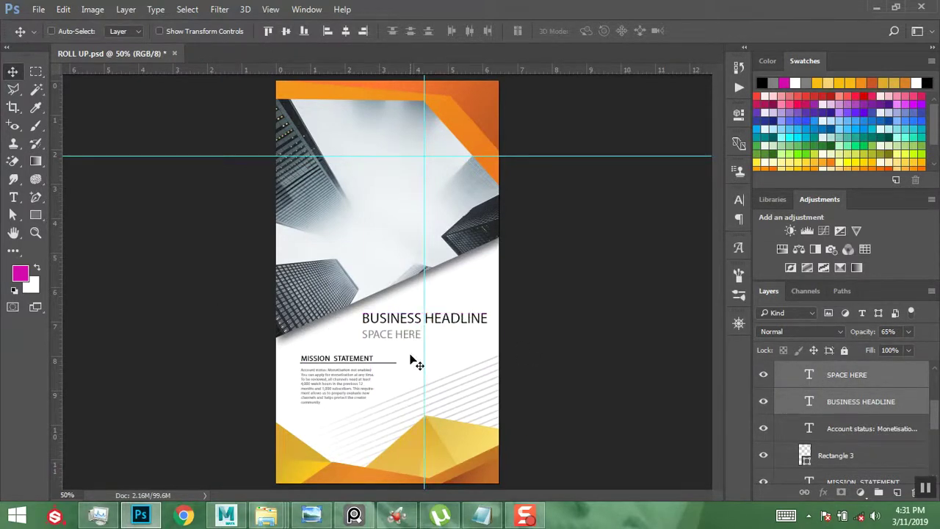
{"action": "left_click", "coordinate": [315, 516]}
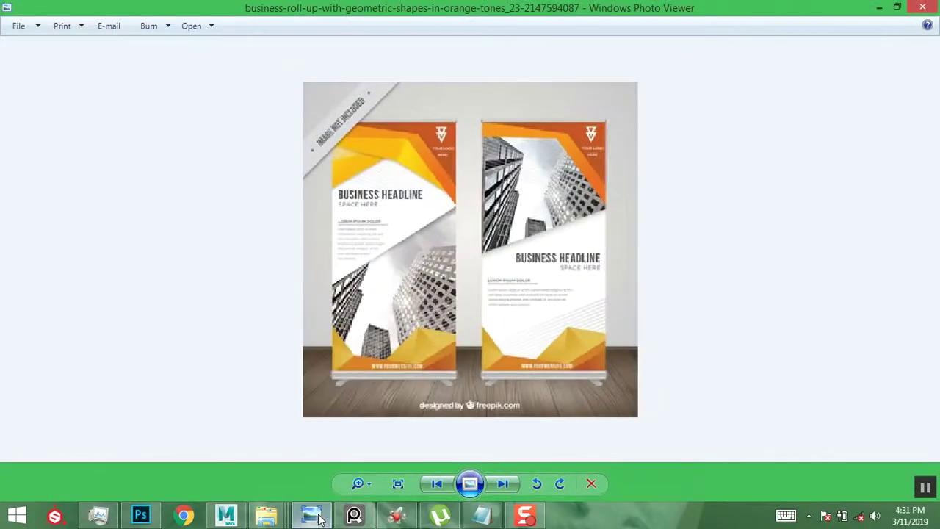
{"action": "left_click", "coordinate": [314, 516]}
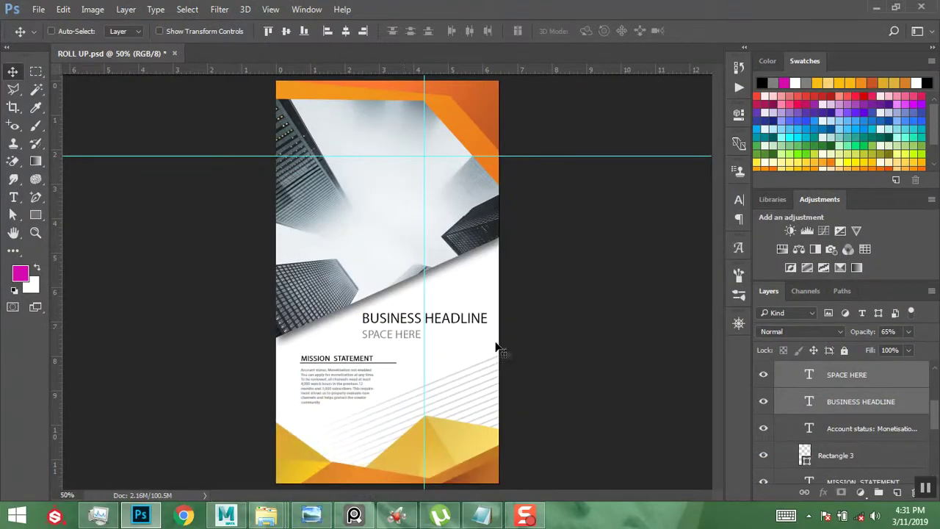
{"action": "left_click", "coordinate": [393, 339], "text": "ctrl"}
{"action": "left_click_drag", "start_coordinate": [392, 339], "coordinate": [460, 339]}
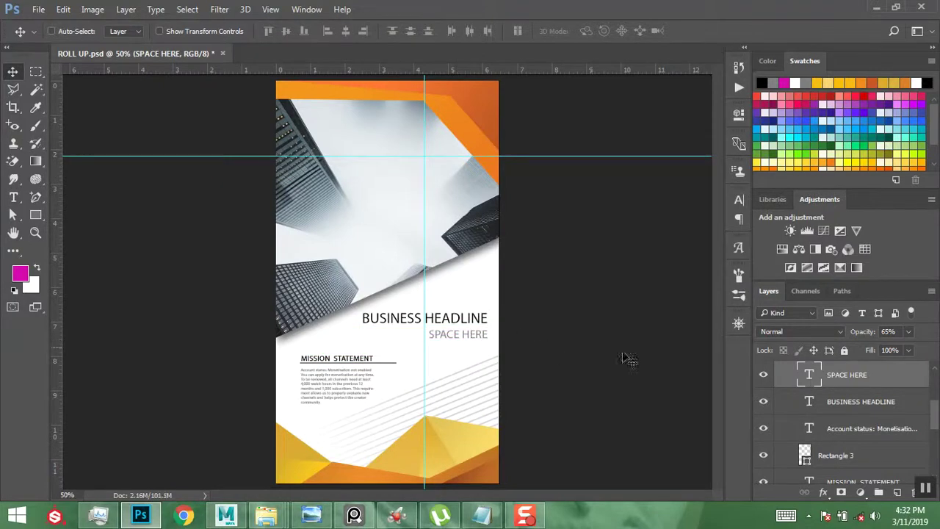
Step: Set BUSINESS HEADLINE to Faux Bold with the Semibold style and shift it about 0.2 in left
{"action": "left_click", "coordinate": [807, 407]}
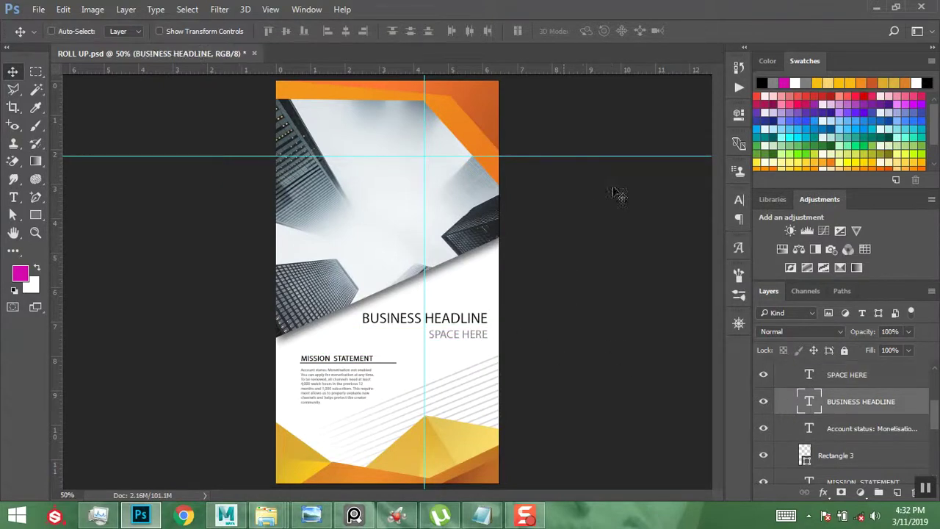
{"action": "left_click", "coordinate": [738, 202]}
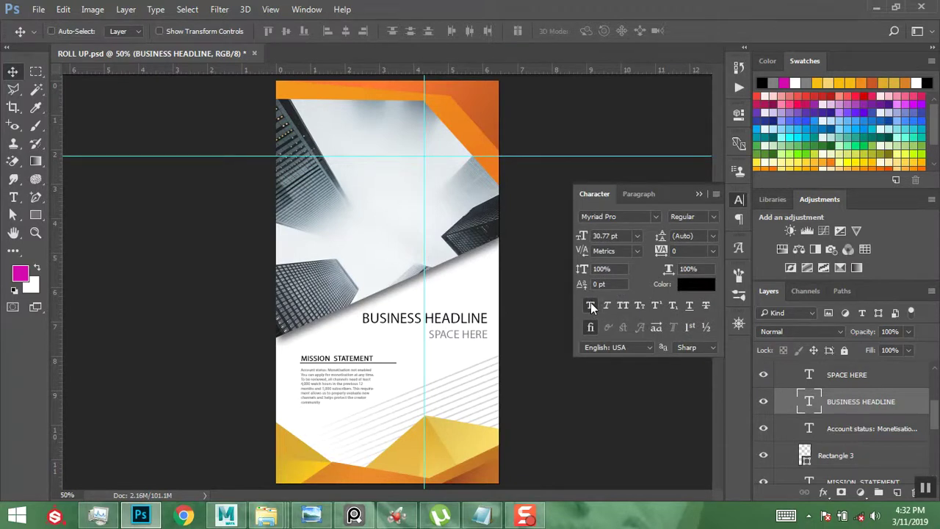
{"action": "left_click", "coordinate": [591, 306]}
{"action": "left_click", "coordinate": [714, 218]}
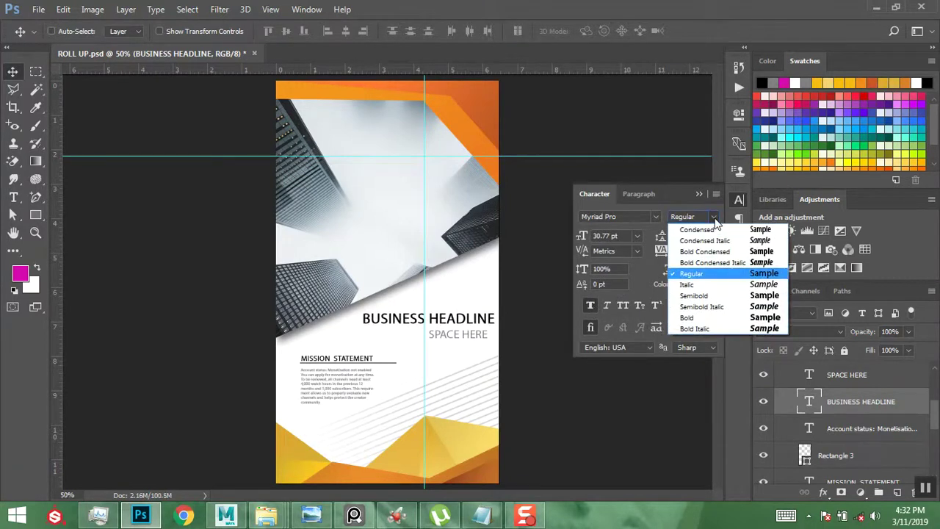
{"action": "left_click", "coordinate": [692, 296]}
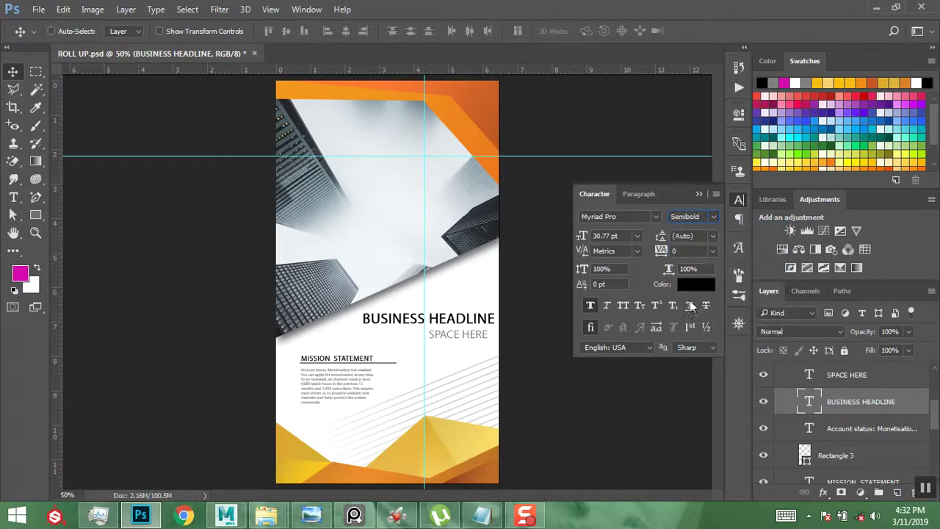
{"action": "left_click_drag", "start_coordinate": [457, 326], "coordinate": [451, 326]}
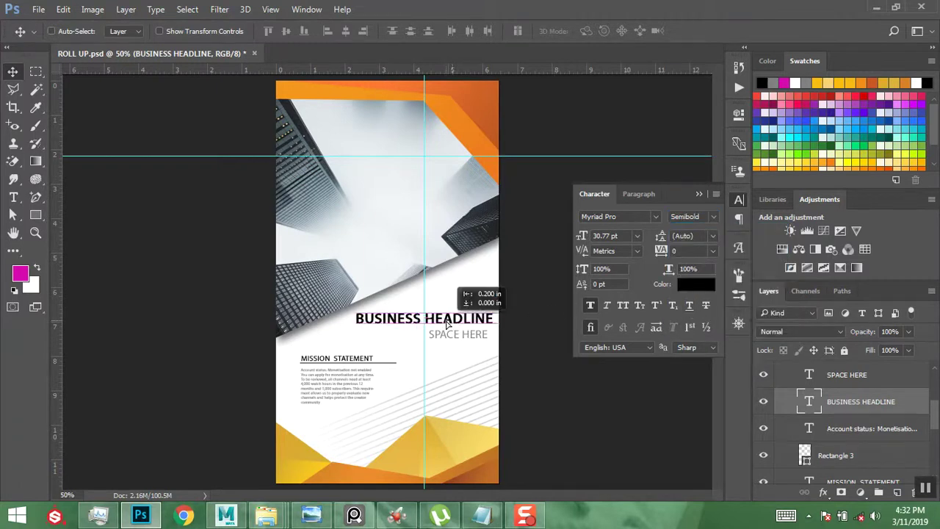
{"action": "left_click", "coordinate": [699, 195]}
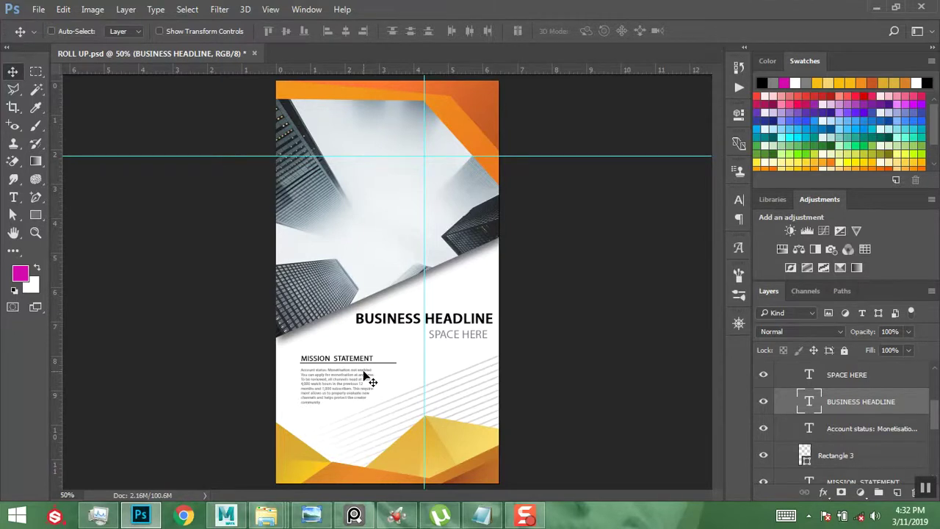
Step: Check the reference image, and lower the opacity of the MISSION STATEMENT text to 73% and its Rectangle 3 underline to 62%
{"action": "mouse_move", "coordinate": [351, 518]}
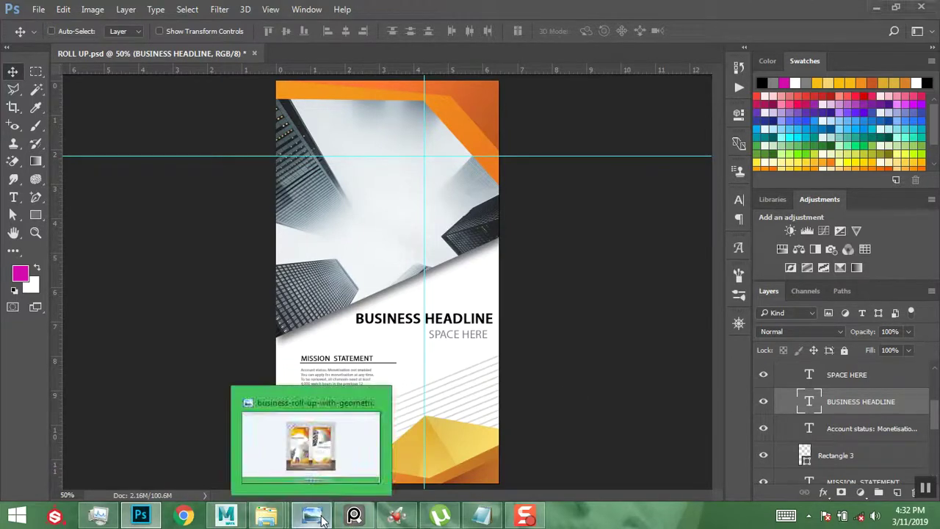
{"action": "left_click", "coordinate": [321, 519]}
{"action": "left_click", "coordinate": [320, 519]}
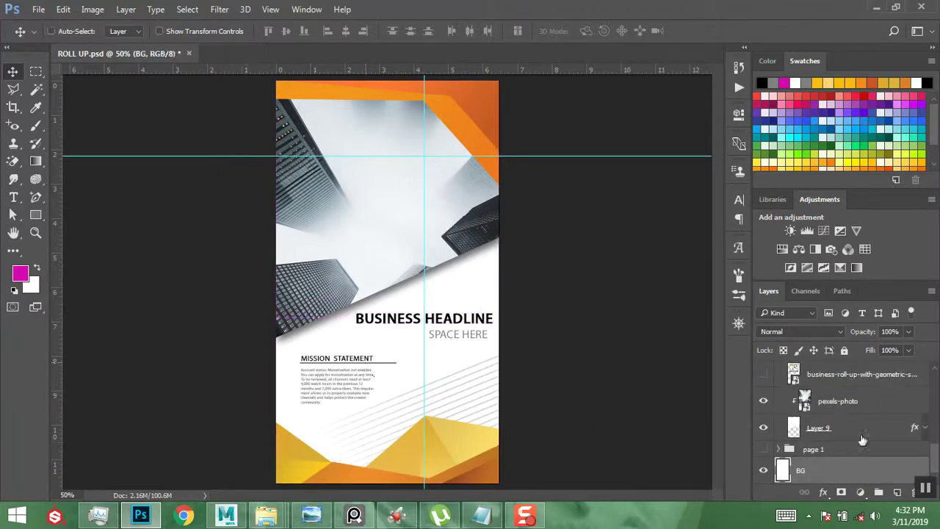
{"action": "scroll", "coordinate": [804, 405], "scroll_direction": "up", "scroll_amount": 2}
{"action": "left_click", "coordinate": [850, 441]}
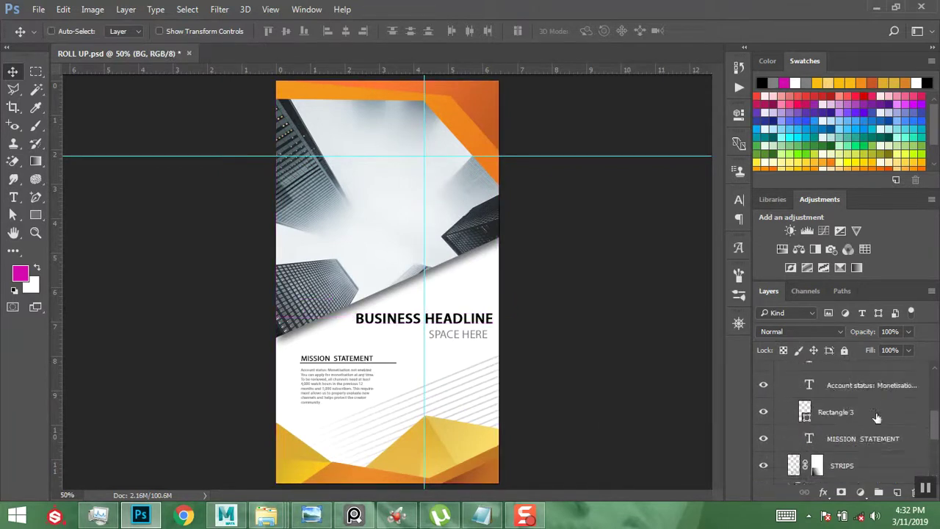
{"action": "left_click_drag", "start_coordinate": [906, 334], "coordinate": [887, 346]}
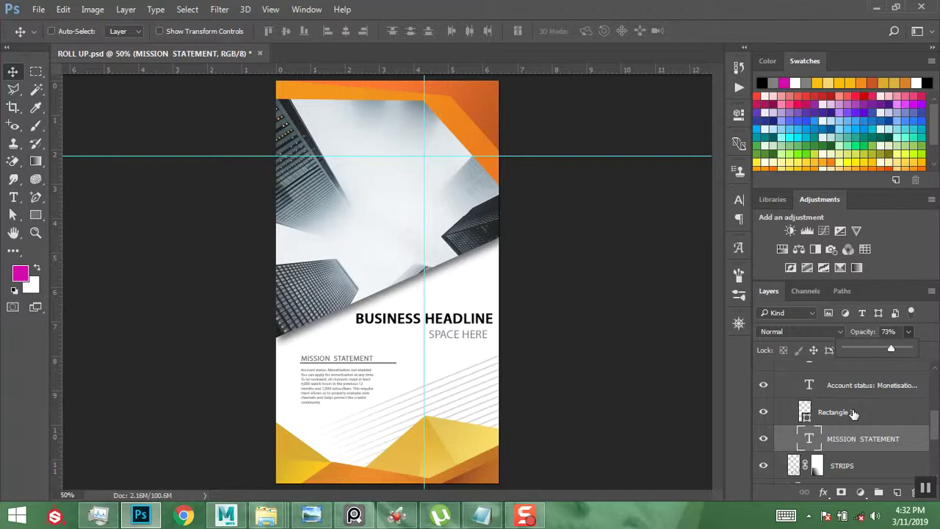
{"action": "left_click", "coordinate": [852, 413]}
{"action": "left_click", "coordinate": [908, 332]}
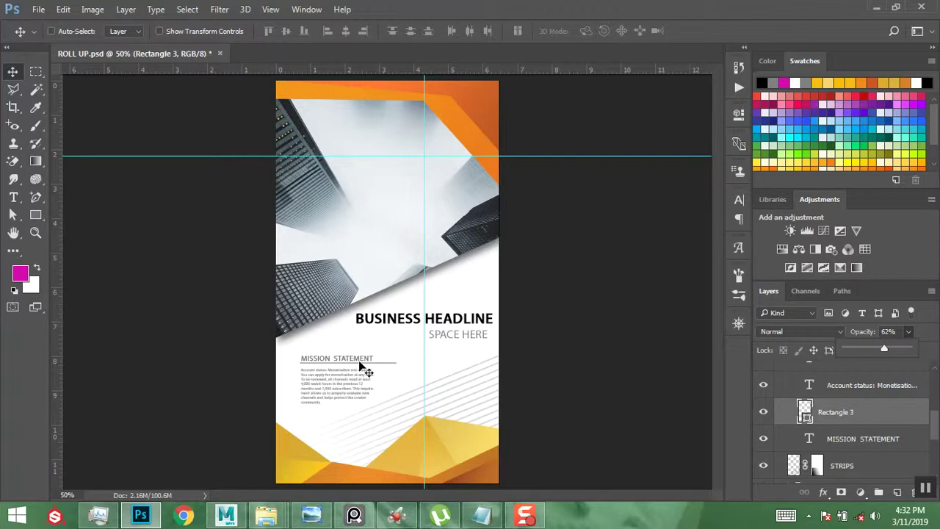
Step: Move BUSINESS HEADLINE slightly left to line up its right end with SPACE HERE, and save the document
{"action": "key", "text": "ctrl"}
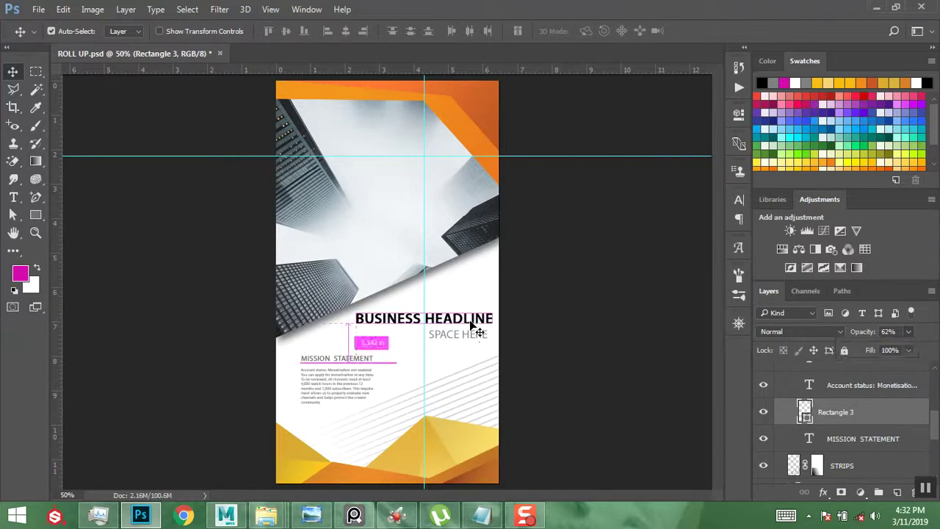
{"action": "left_click", "coordinate": [473, 324], "text": "ctrl"}
{"action": "left_click_drag", "start_coordinate": [470, 322], "coordinate": [465, 323]}
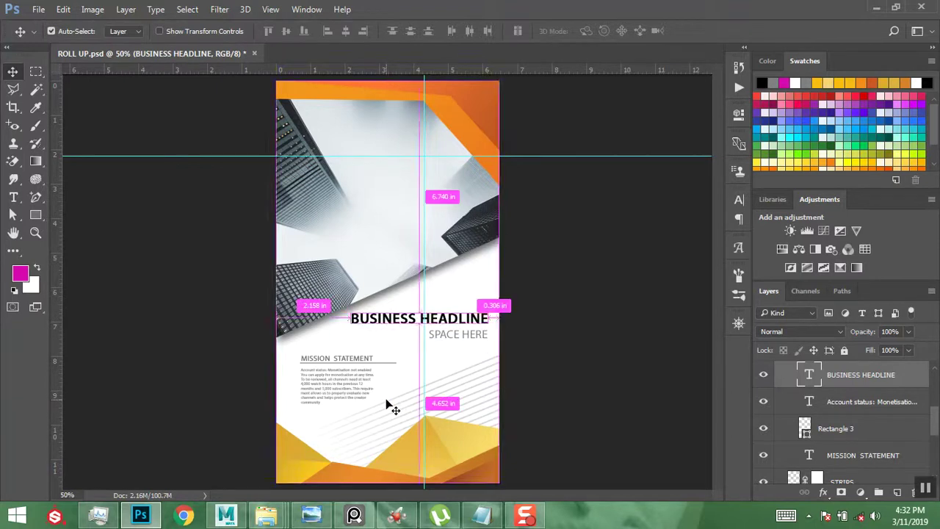
{"action": "key", "text": "ctrl+s"}
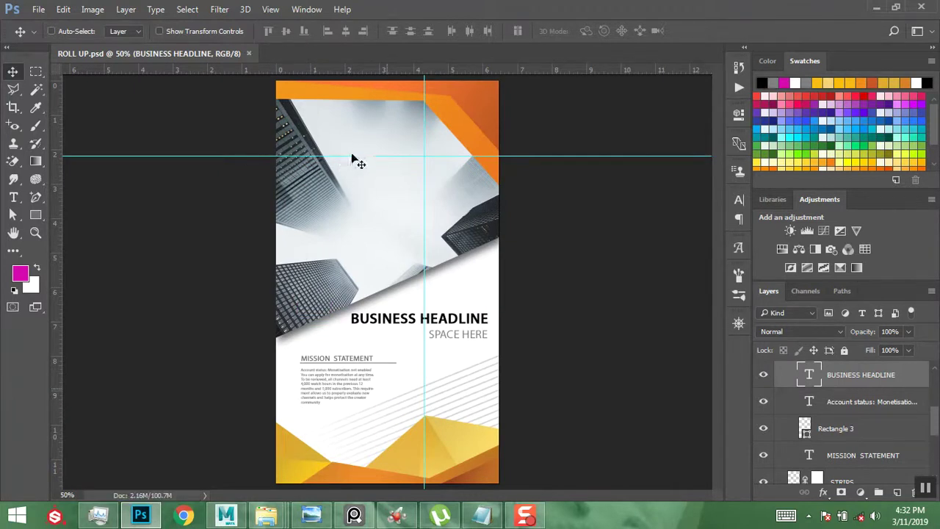
Step: Clear all guides from the document and compare the banner with the reference image in Windows Photo Viewer
{"action": "left_click", "coordinate": [271, 9]}
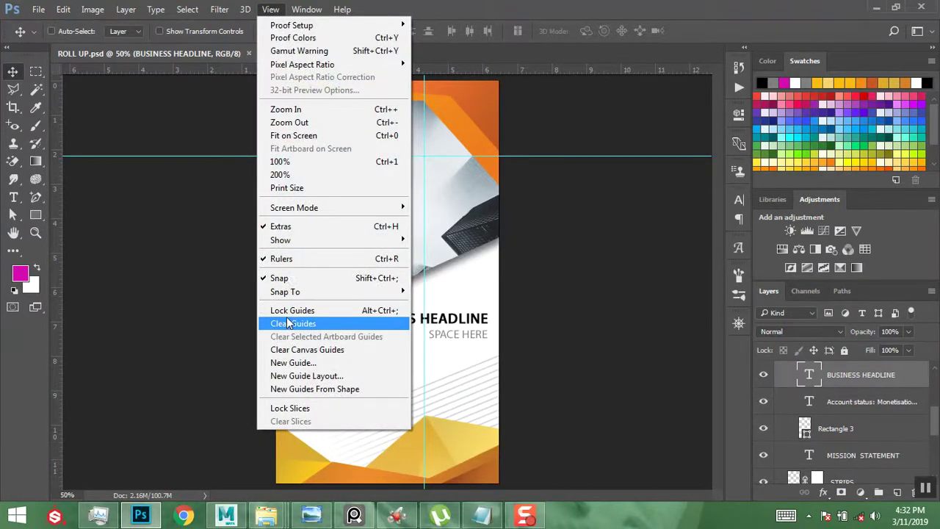
{"action": "left_click", "coordinate": [289, 323]}
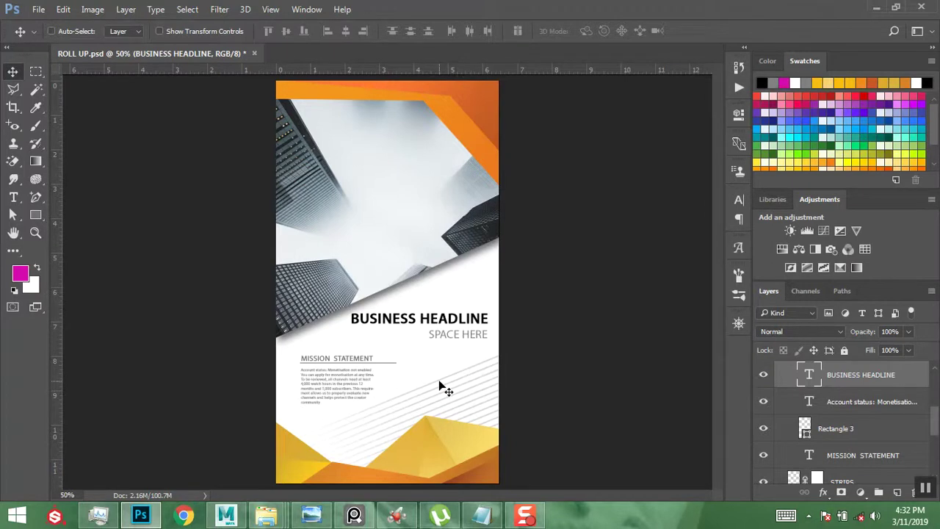
{"action": "left_click", "coordinate": [318, 519]}
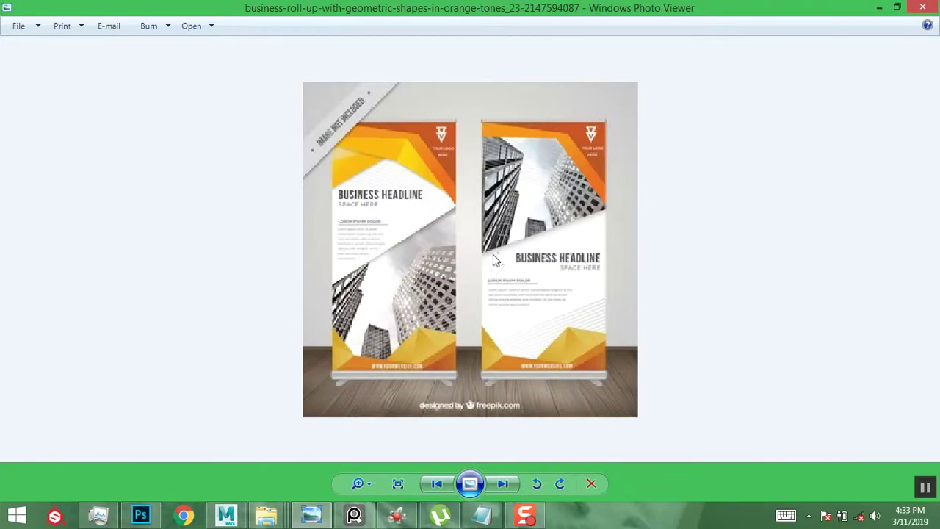
{"action": "left_click", "coordinate": [878, 9]}
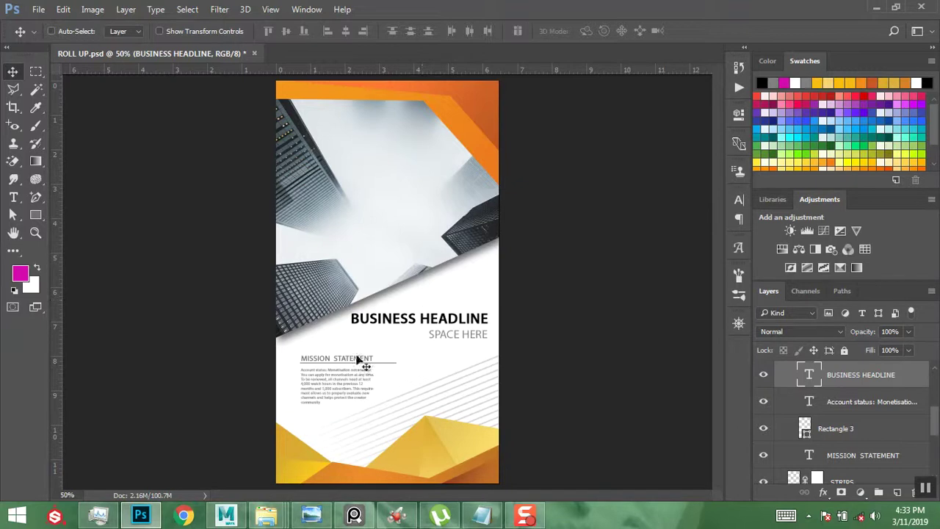
{"action": "left_click", "coordinate": [38, 9]}
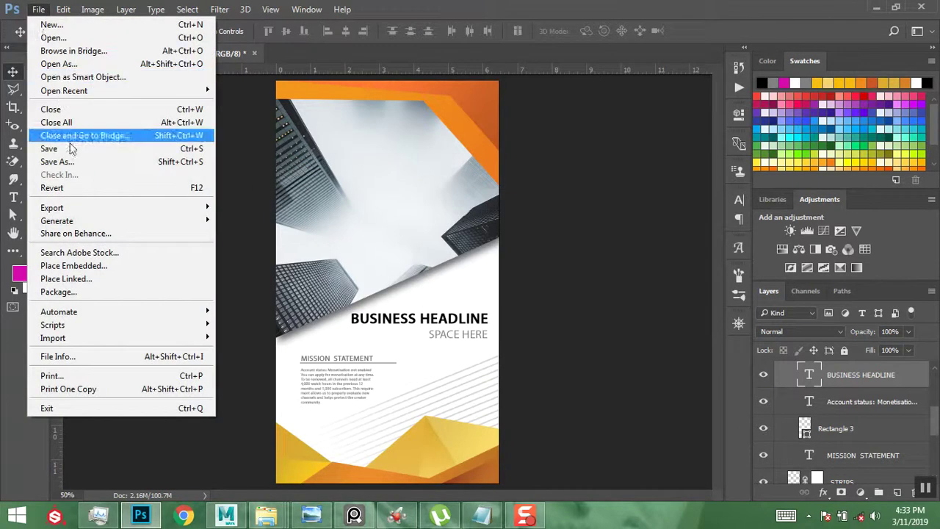
{"action": "left_click", "coordinate": [71, 160]}
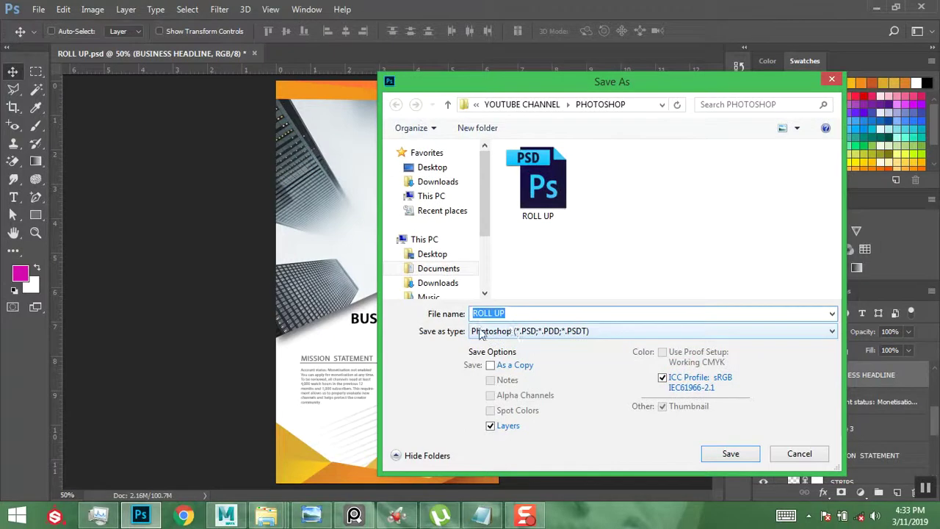
{"action": "left_click", "coordinate": [479, 332]}
{"action": "left_click", "coordinate": [500, 203]}
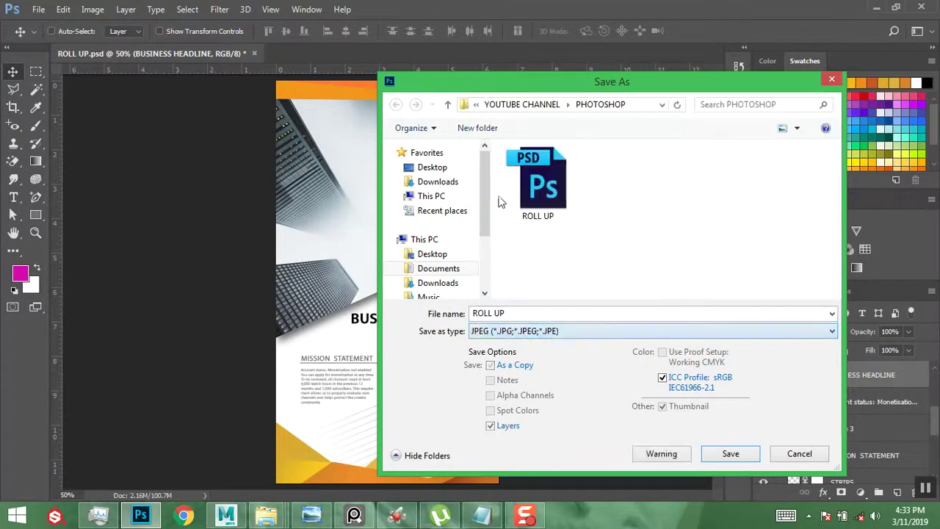
{"action": "left_click", "coordinate": [494, 332]}
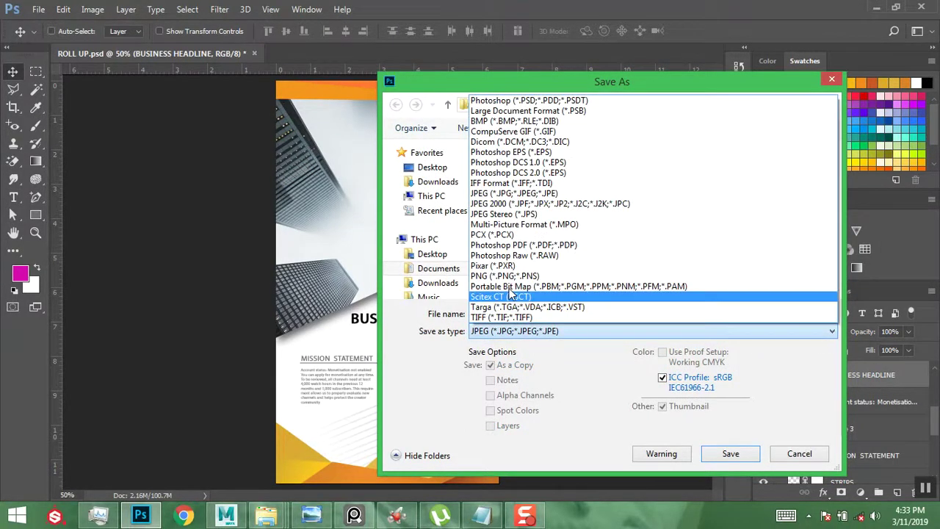
{"action": "left_click", "coordinate": [630, 85]}
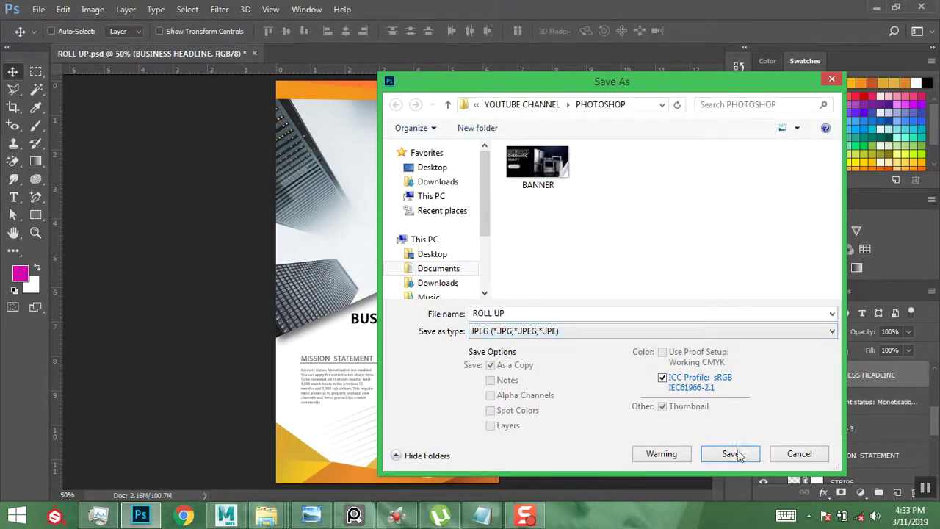
{"action": "left_click", "coordinate": [797, 455]}
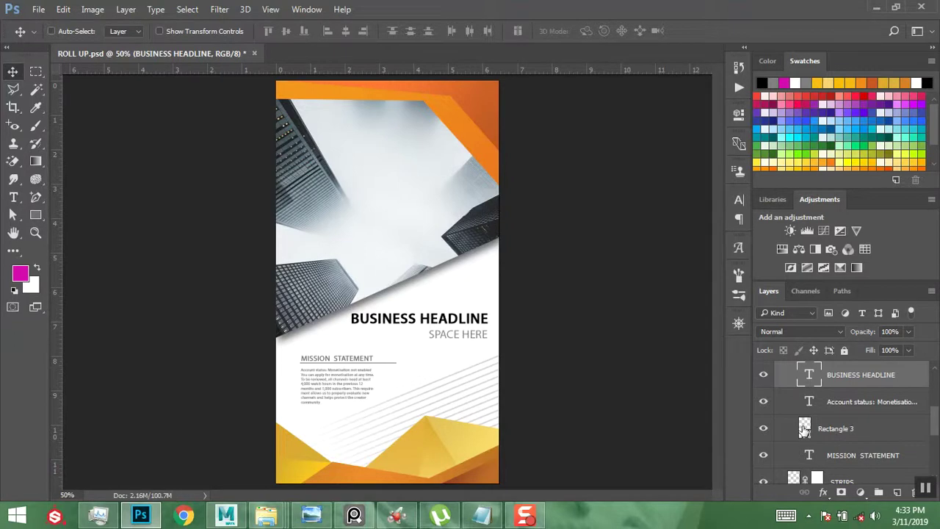
Step: Collapse the TEXT CONTENT and page 2 groups, hide page 2, and show the page 1 group instead
{"action": "scroll", "coordinate": [806, 430], "scroll_direction": "up", "scroll_amount": 3}
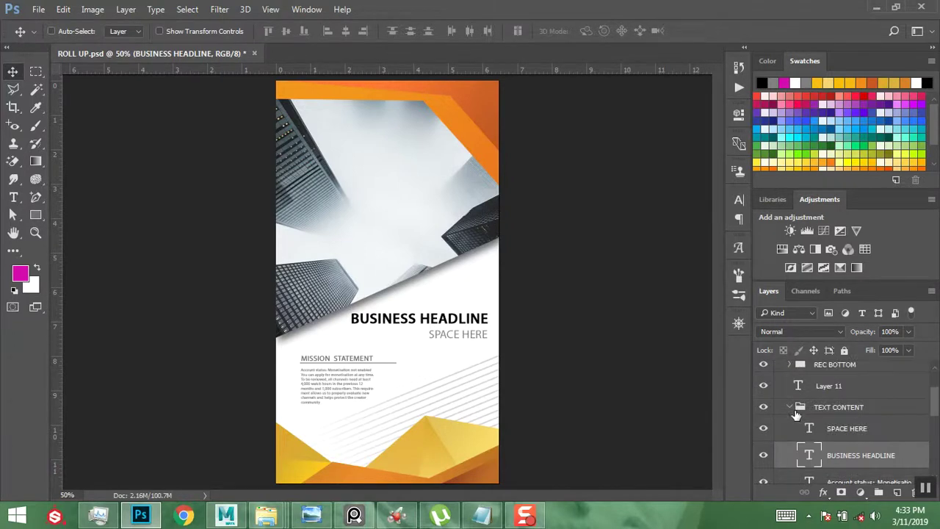
{"action": "left_click", "coordinate": [791, 409]}
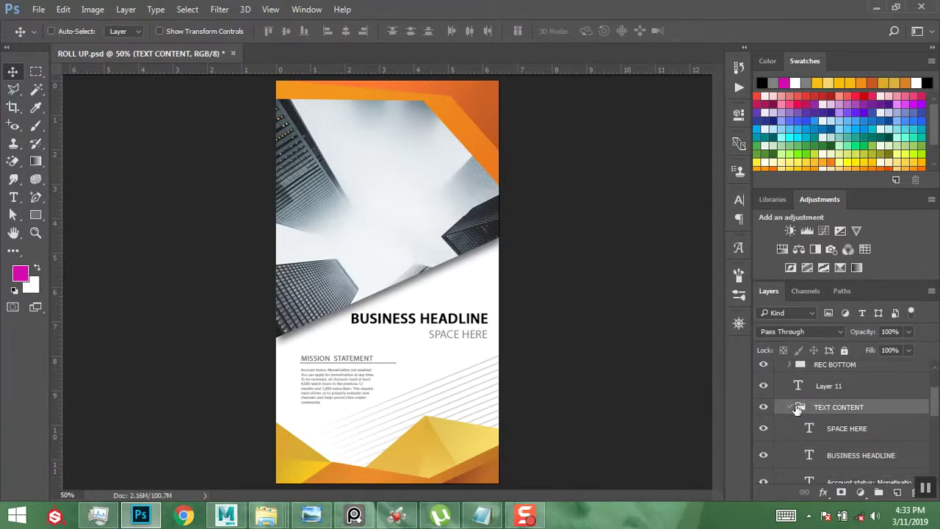
{"action": "left_click", "coordinate": [790, 408]}
{"action": "scroll", "coordinate": [823, 420], "scroll_direction": "up", "scroll_amount": 3}
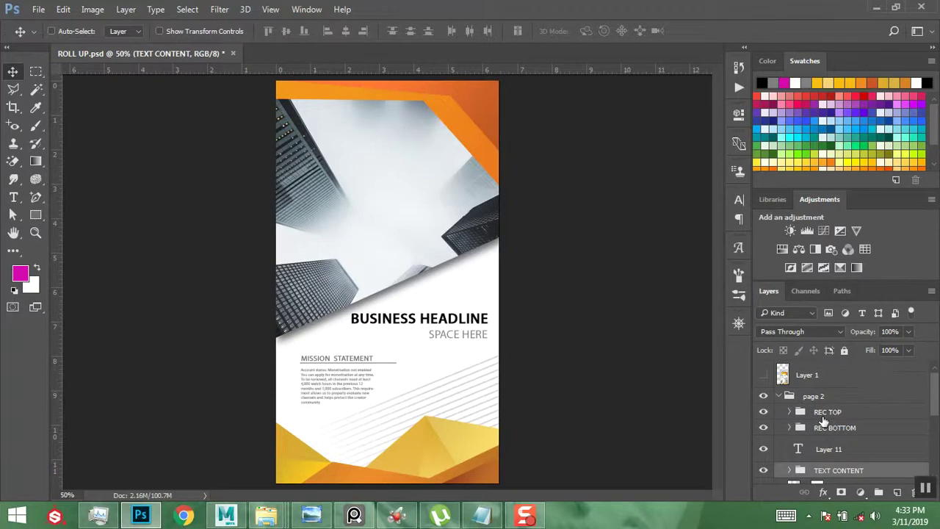
{"action": "left_click", "coordinate": [780, 397]}
{"action": "left_click", "coordinate": [779, 397]}
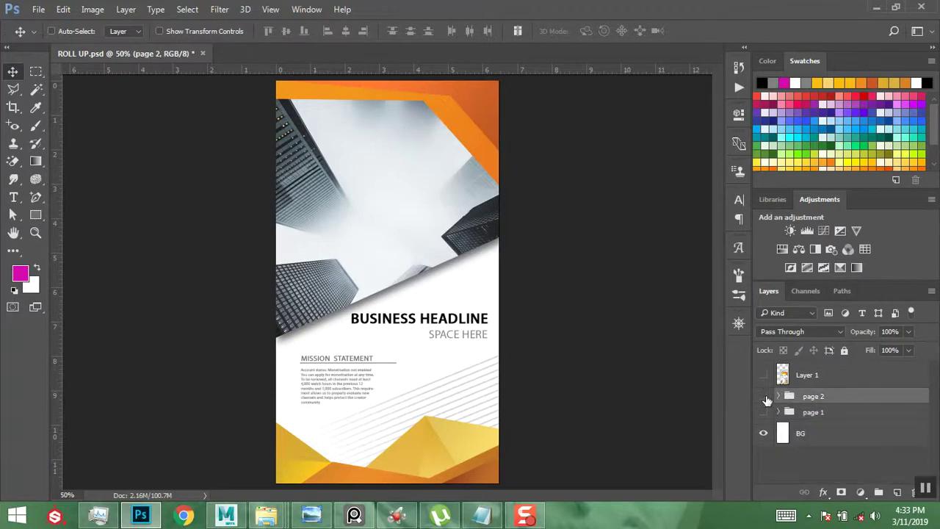
{"action": "left_click", "coordinate": [764, 397]}
{"action": "left_click", "coordinate": [764, 412]}
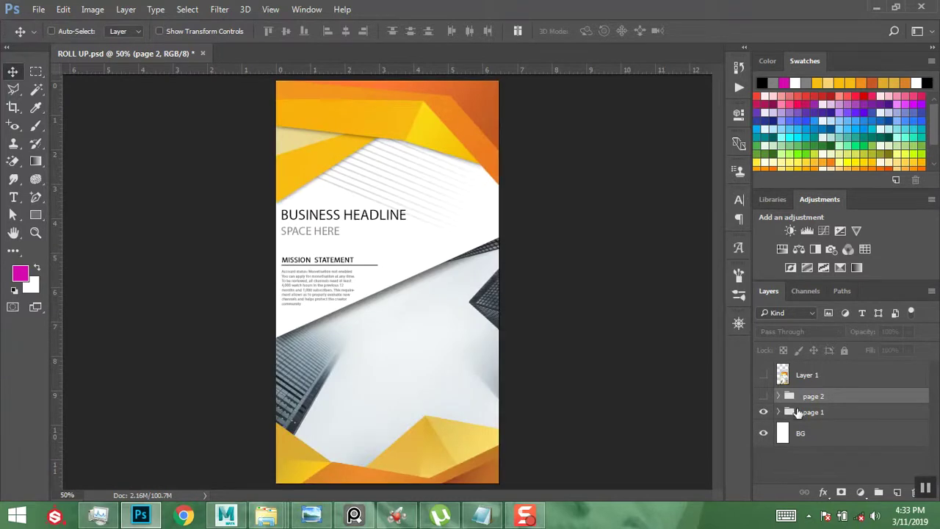
Step: Set page 1's BUSINESS HEADLINE text to Faux Bold with the Semibold font style
{"action": "key", "text": "ctrl"}
{"action": "left_click", "coordinate": [363, 215], "text": "ctrl"}
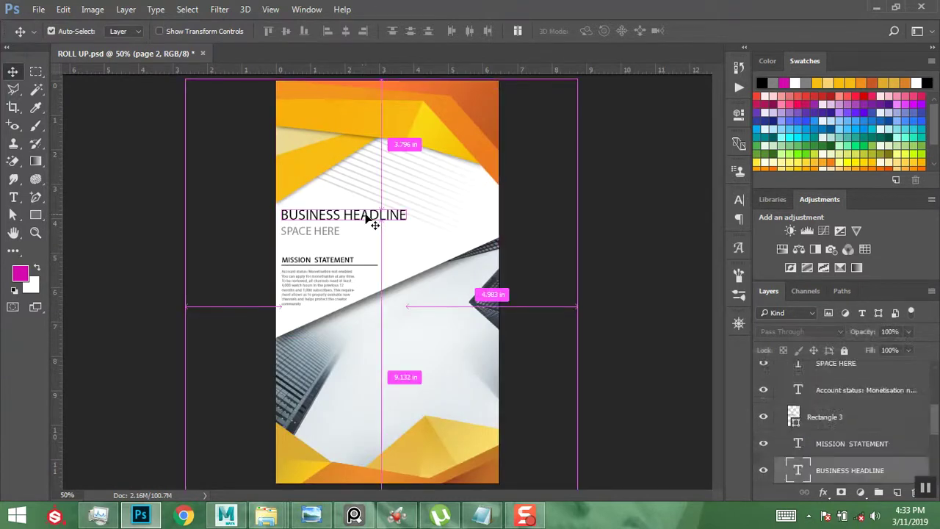
{"action": "left_click", "coordinate": [737, 196]}
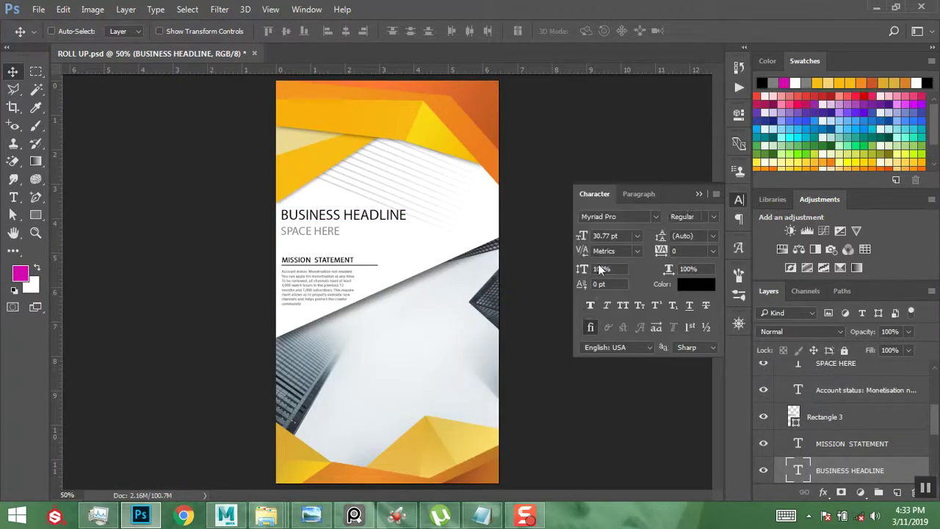
{"action": "left_click", "coordinate": [590, 307]}
{"action": "left_click", "coordinate": [714, 219]}
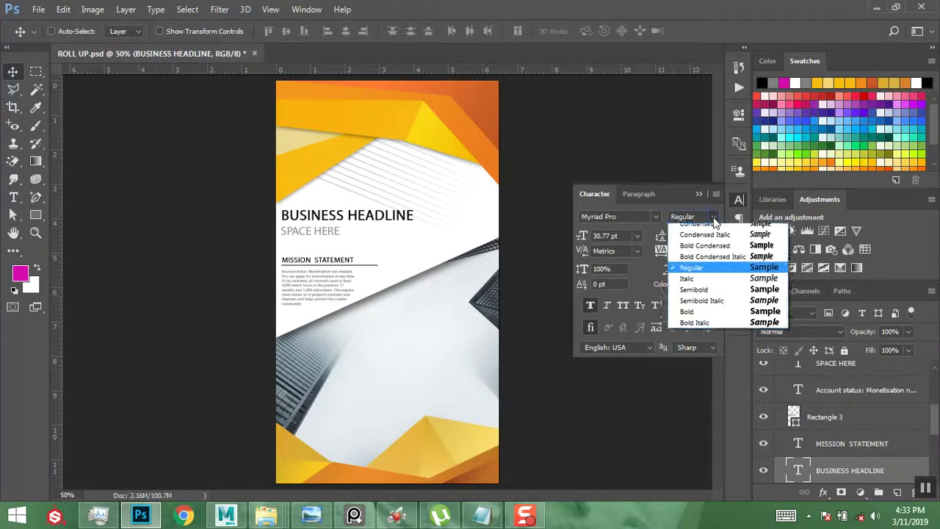
{"action": "left_click", "coordinate": [698, 296]}
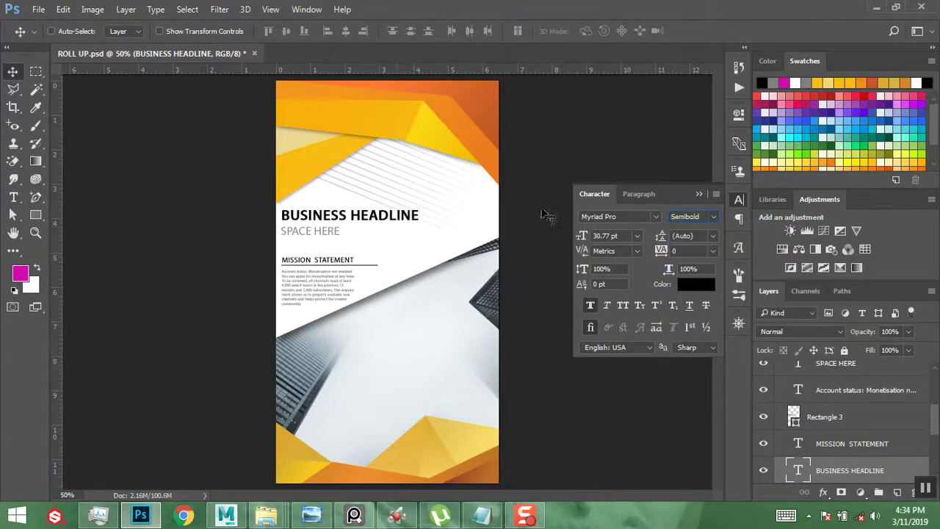
{"action": "left_click", "coordinate": [699, 194]}
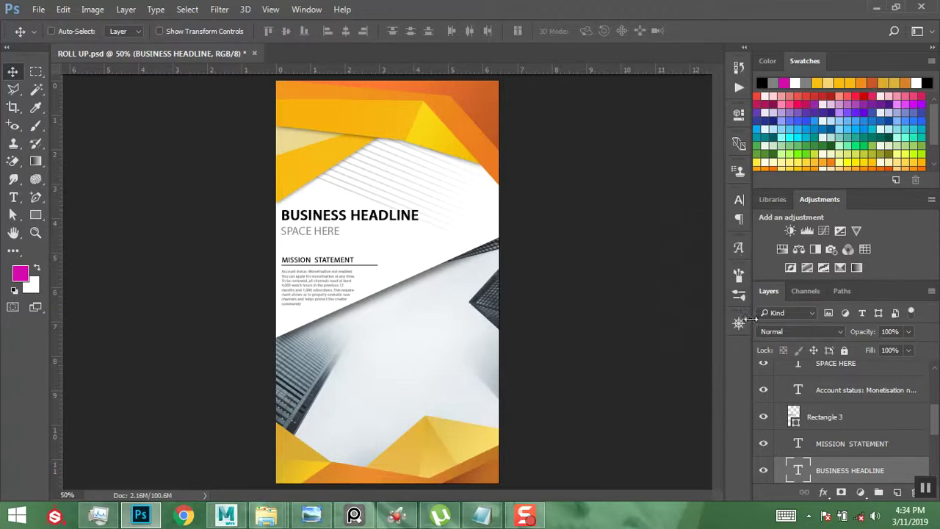
Step: Move page 1's BUSINESS HEADLINE layer directly below SPACE HERE in the layer stack
{"action": "left_click", "coordinate": [341, 261], "text": "ctrl"}
{"action": "scroll", "coordinate": [845, 430], "scroll_direction": "up", "scroll_amount": 2}
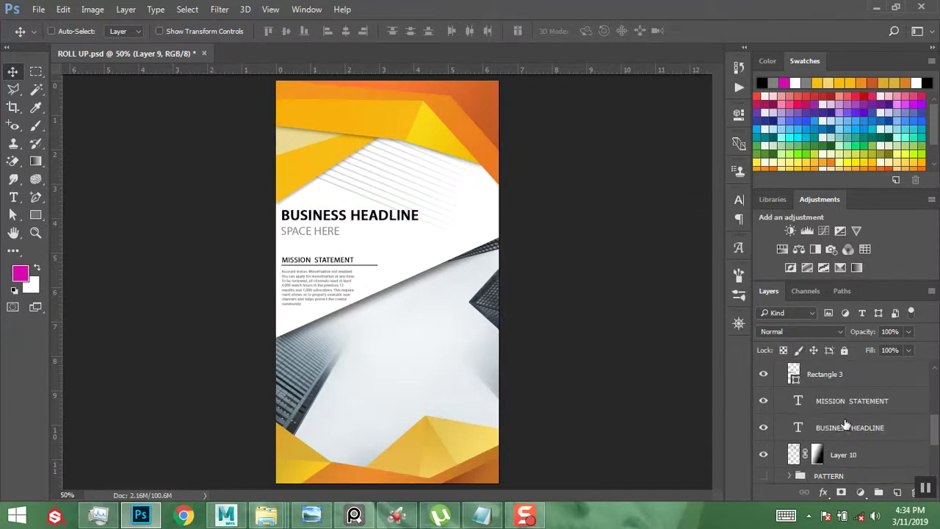
{"action": "scroll", "coordinate": [843, 434], "scroll_direction": "up", "scroll_amount": 2}
{"action": "left_click_drag", "start_coordinate": [844, 481], "coordinate": [855, 388]}
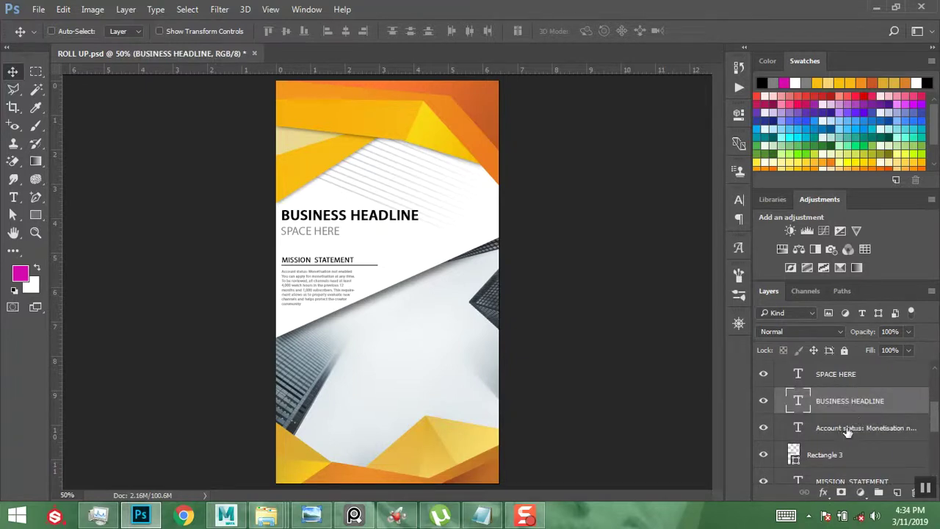
Step: Lower the opacity of page 1's MISSION STATEMENT text and Rectangle 3 underline together to 59%, and save the document
{"action": "left_click", "coordinate": [848, 426]}
{"action": "scroll", "coordinate": [849, 434], "scroll_direction": "down", "scroll_amount": 2}
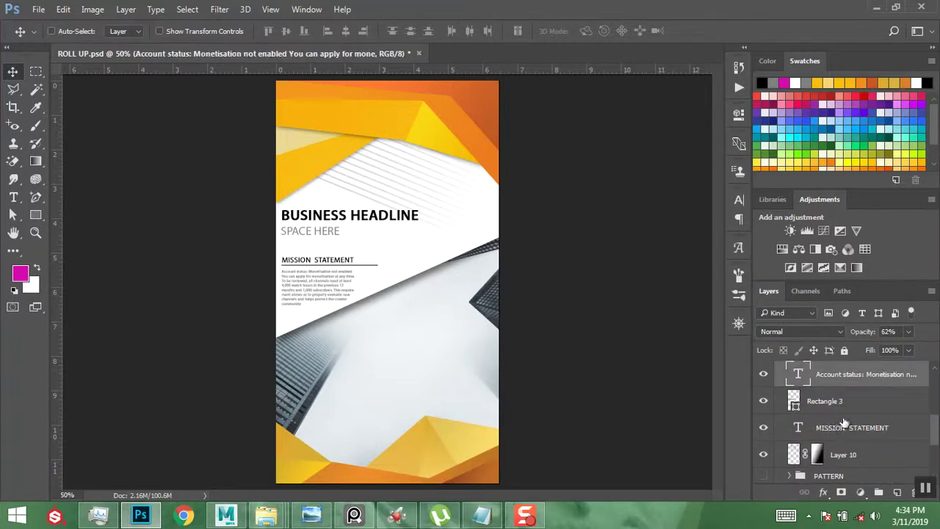
{"action": "left_click", "coordinate": [845, 426]}
{"action": "left_click", "coordinate": [855, 402], "text": "ctrl"}
{"action": "left_click_drag", "start_coordinate": [909, 331], "coordinate": [881, 352]}
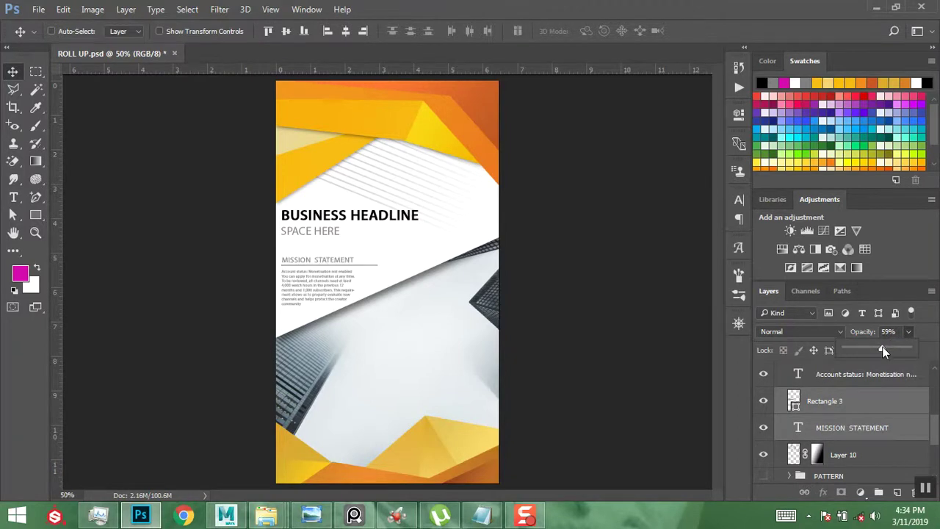
{"action": "left_click", "coordinate": [615, 274]}
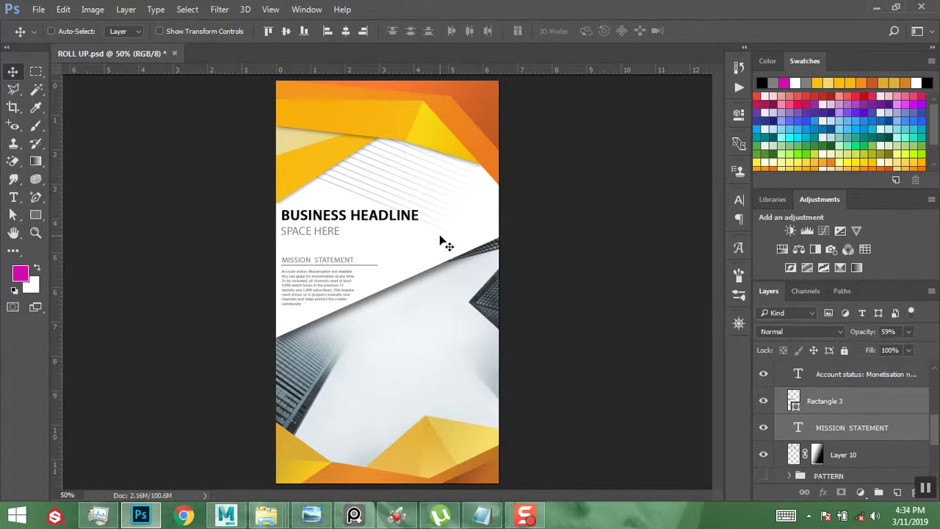
{"action": "key", "text": "ctrl"}
{"action": "key", "text": "ctrl+s"}
Step: Collapse the page 1 group and stamp all visible layers into a new layer above the page 2 group
{"action": "left_click", "coordinate": [842, 398]}
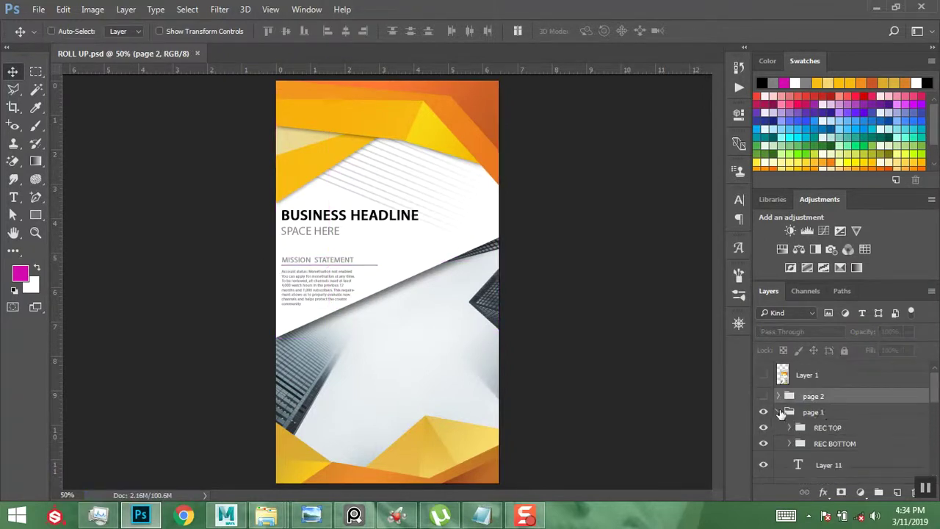
{"action": "left_click", "coordinate": [780, 412]}
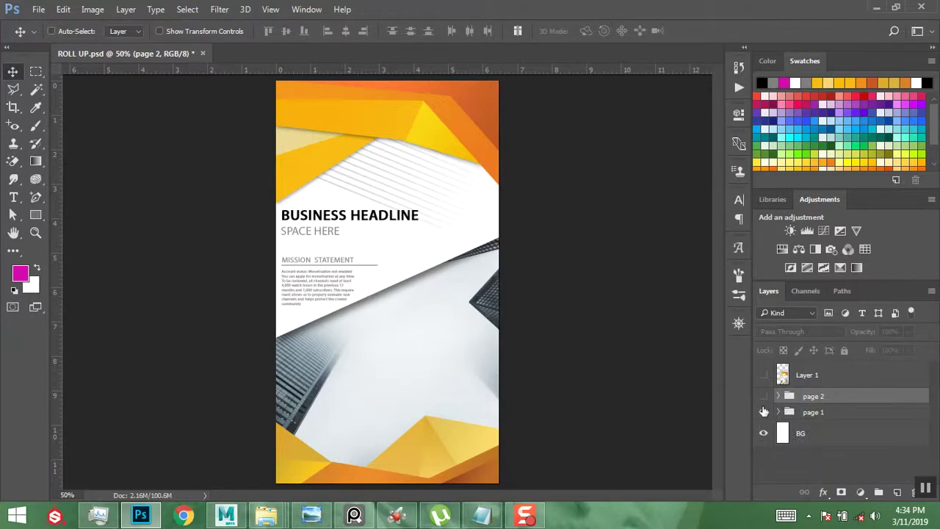
{"action": "left_click", "coordinate": [764, 413]}
{"action": "left_click", "coordinate": [764, 413]}
{"action": "left_click", "coordinate": [897, 493]}
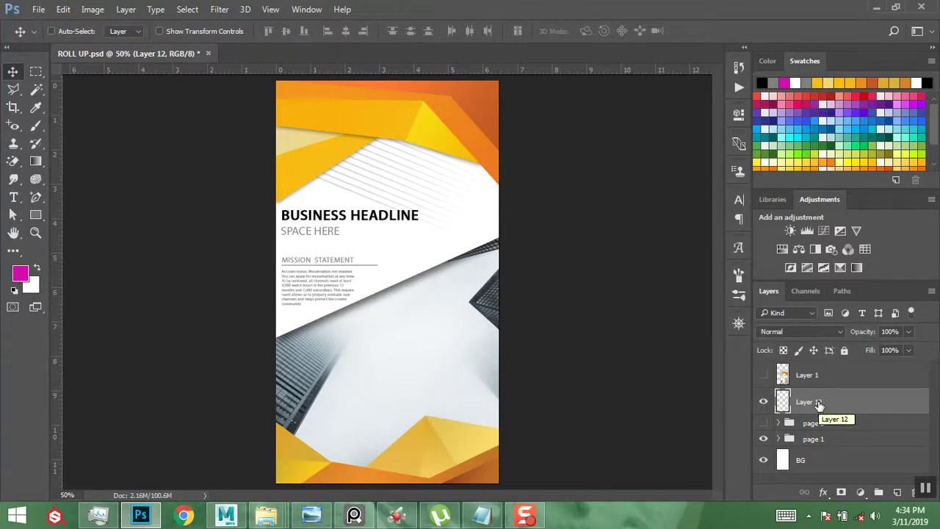
{"action": "key", "text": "ctrl"}
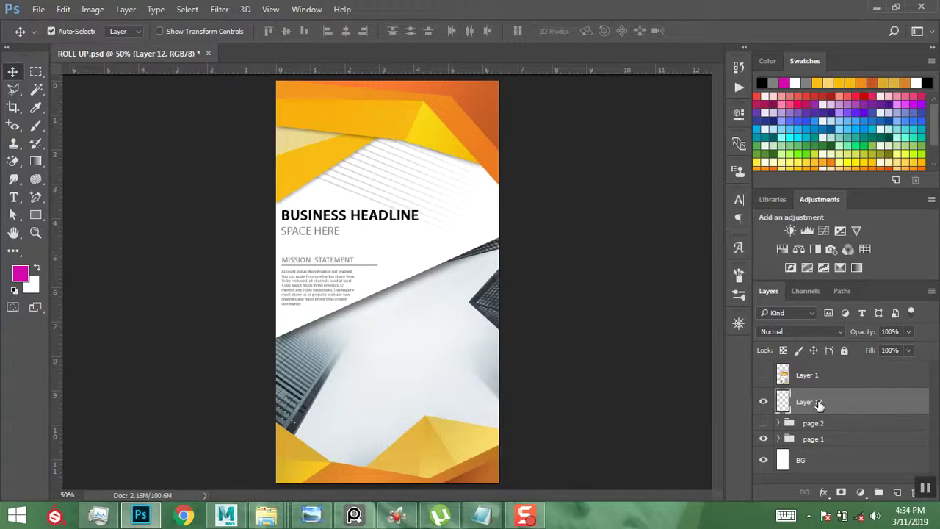
{"action": "key", "text": "ctrl+alt+shift+e"}
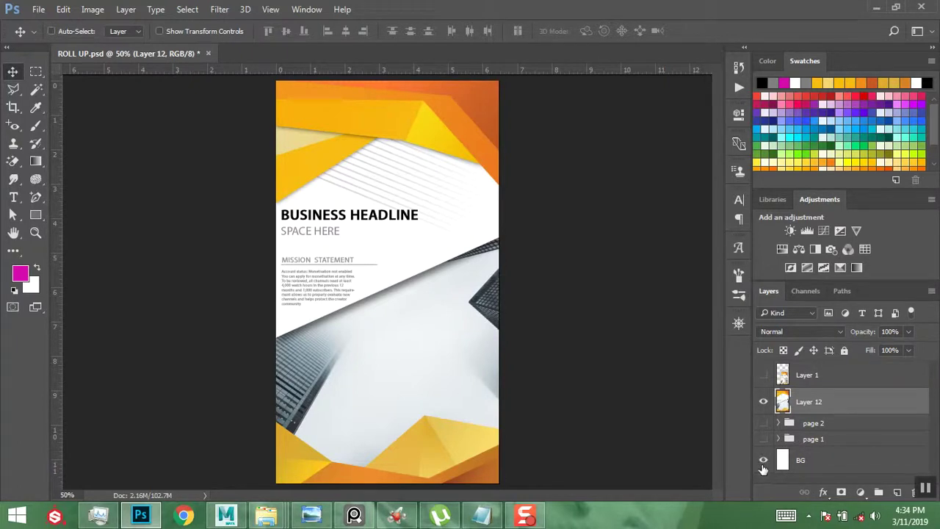
Step: Leave only the merged page 1 layer visible, hiding the page 1 group and BG, and rename it PAGE 1
{"action": "left_click", "coordinate": [763, 402]}
{"action": "left_click", "coordinate": [763, 402]}
{"action": "double_click", "coordinate": [808, 401]}
{"action": "type", "text": "PAGE"}
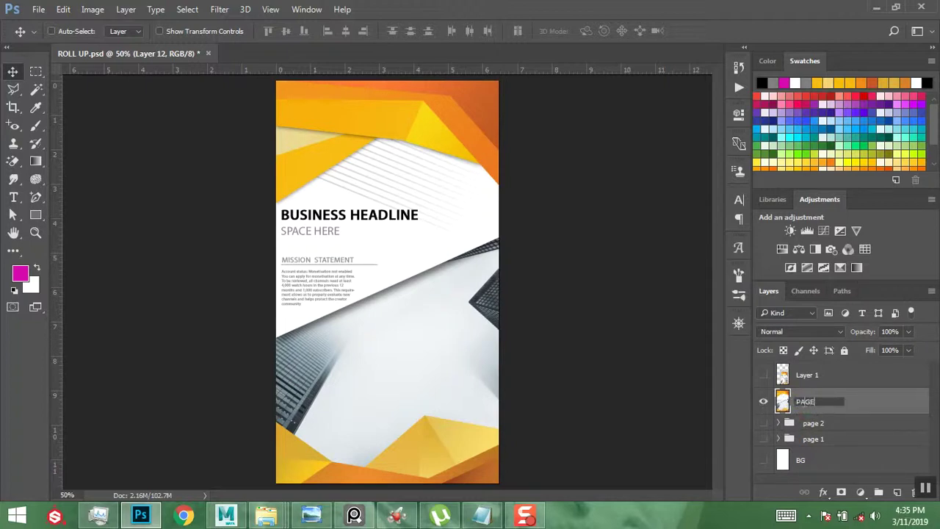
{"action": "type", "text": " 1"}
{"action": "key", "text": "Return"}
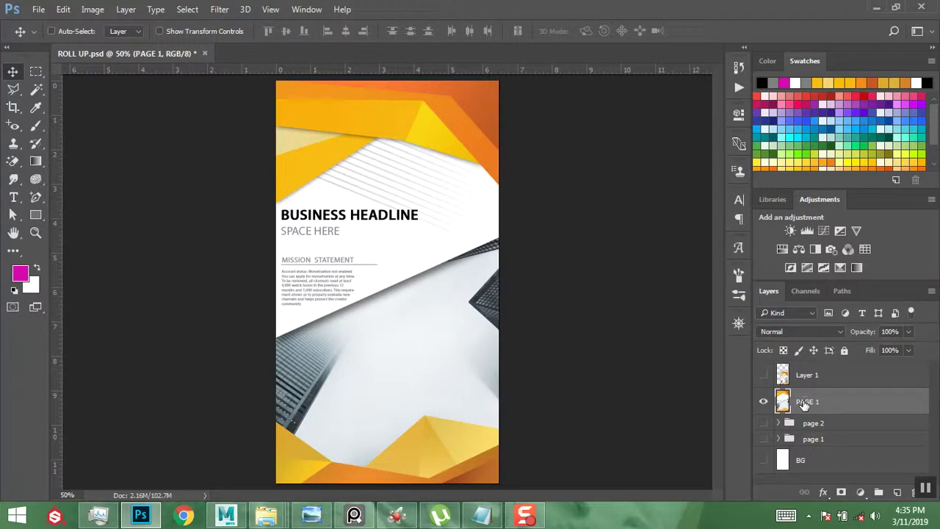
Step: Hide PAGE 1, show the page 2 group and BG, and stamp the visible layers into a new layer above PAGE 1
{"action": "left_click", "coordinate": [764, 403]}
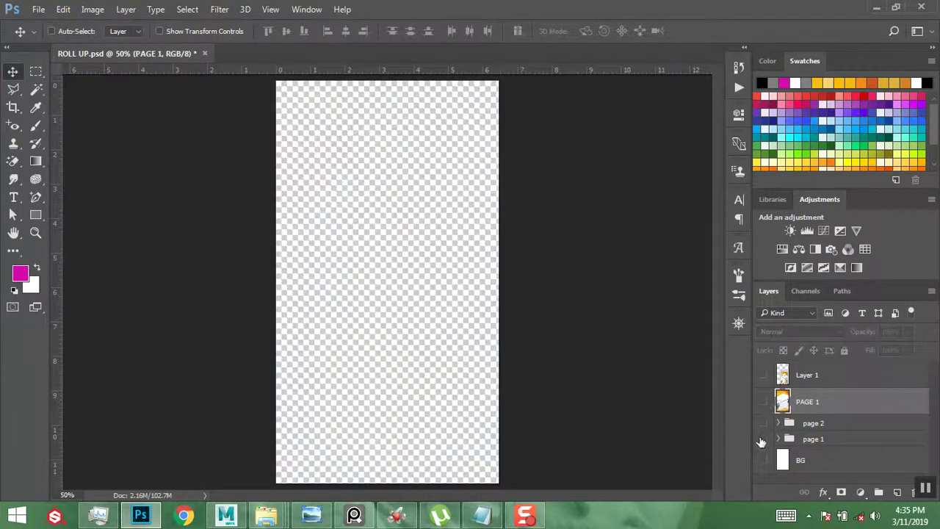
{"action": "left_click", "coordinate": [765, 424]}
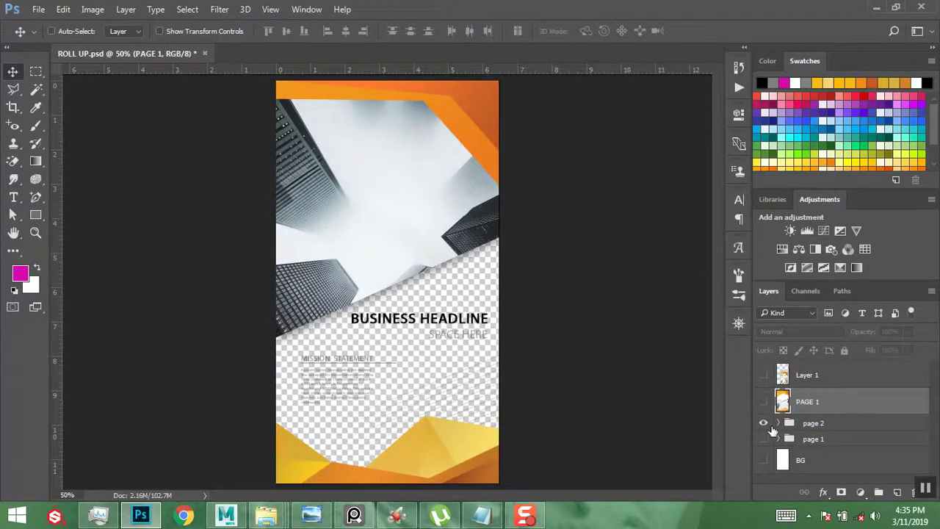
{"action": "left_click", "coordinate": [764, 460]}
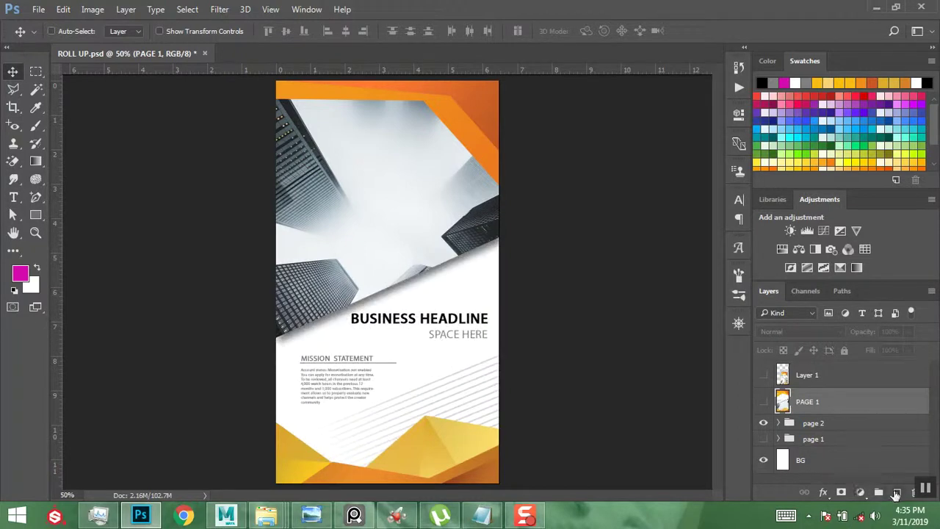
{"action": "left_click", "coordinate": [896, 493]}
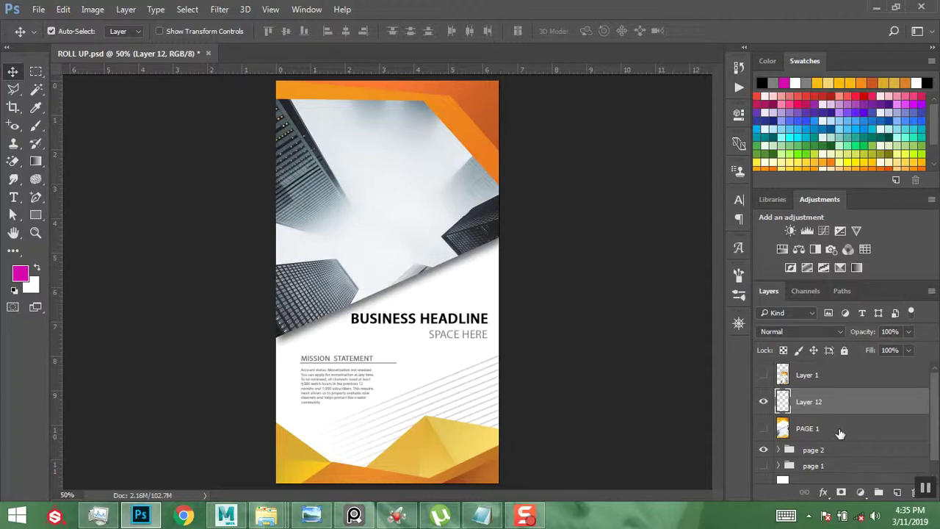
{"action": "key", "text": "ctrl+shift+alt+e"}
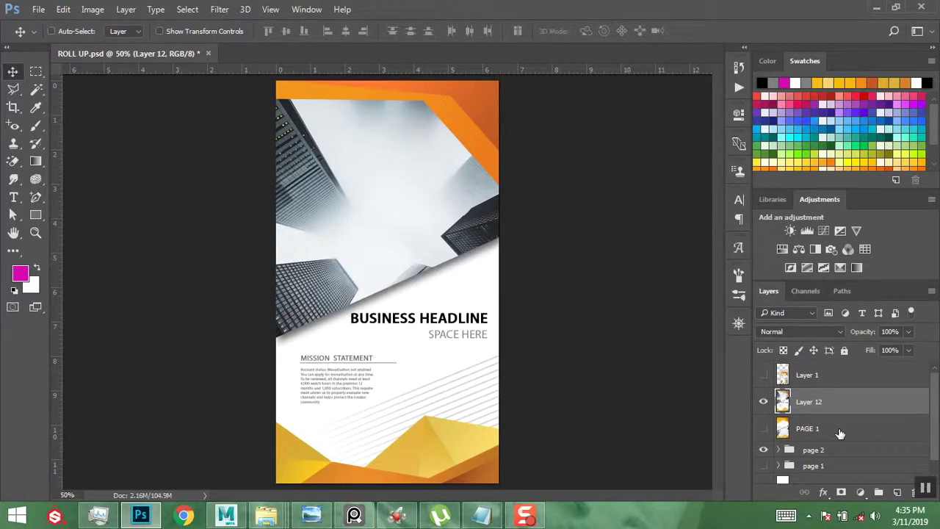
Step: Hide the page 2 group, rename its merged layer PAGE 2, and save the document
{"action": "left_click", "coordinate": [764, 450]}
{"action": "double_click", "coordinate": [808, 402]}
{"action": "type", "text": "PAGE 2"}
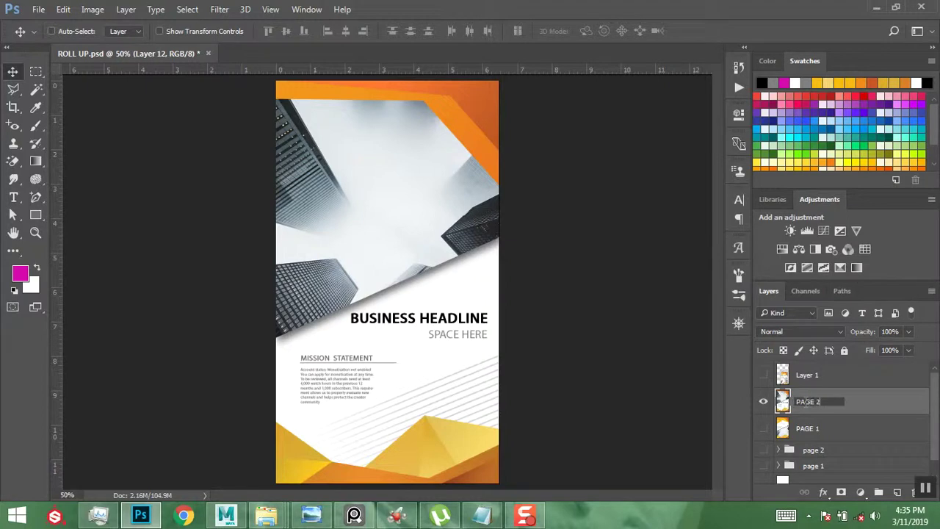
{"action": "key", "text": "Return"}
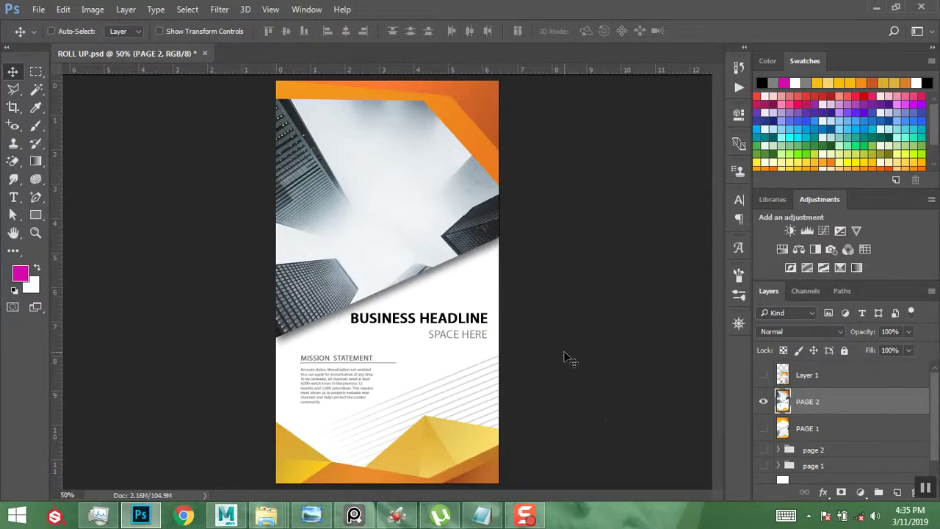
{"action": "key", "text": "ctrl+s"}
Step: Compare the finished PAGE 2 banner with the reference image in Windows Photo Viewer, and return to Photoshop
{"action": "left_click", "coordinate": [312, 512]}
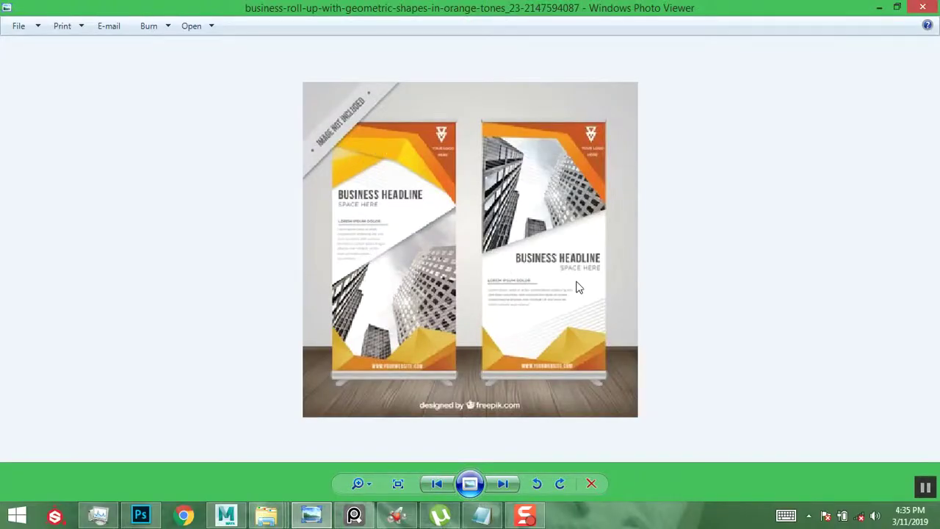
{"action": "left_click", "coordinate": [879, 8]}
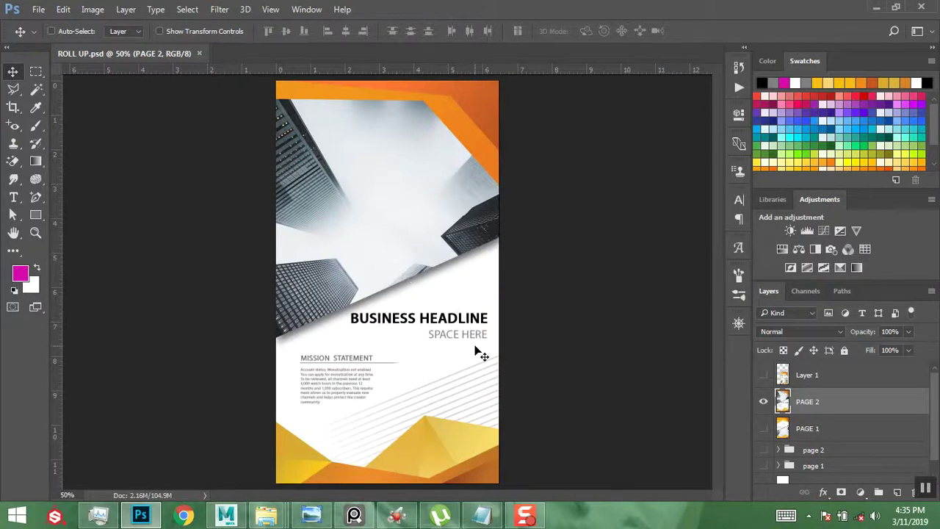
{"action": "mouse_move", "coordinate": [531, 513]}
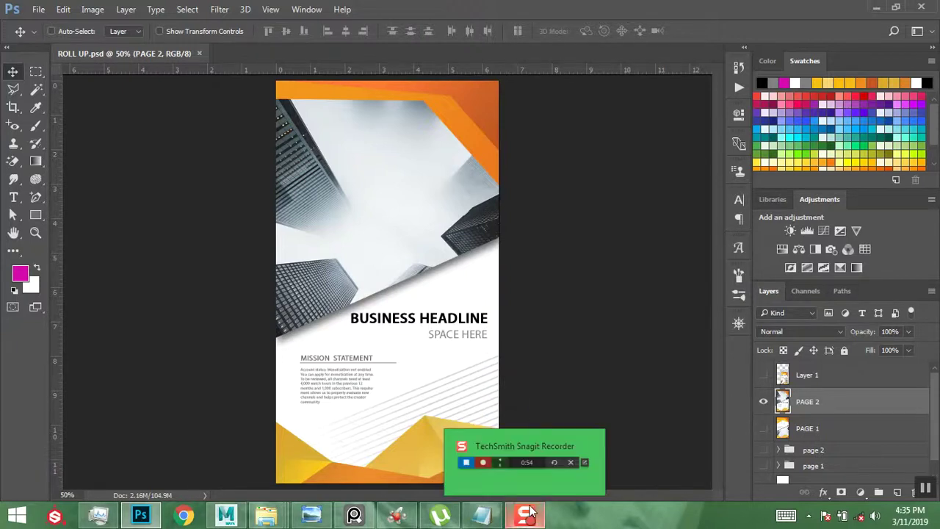